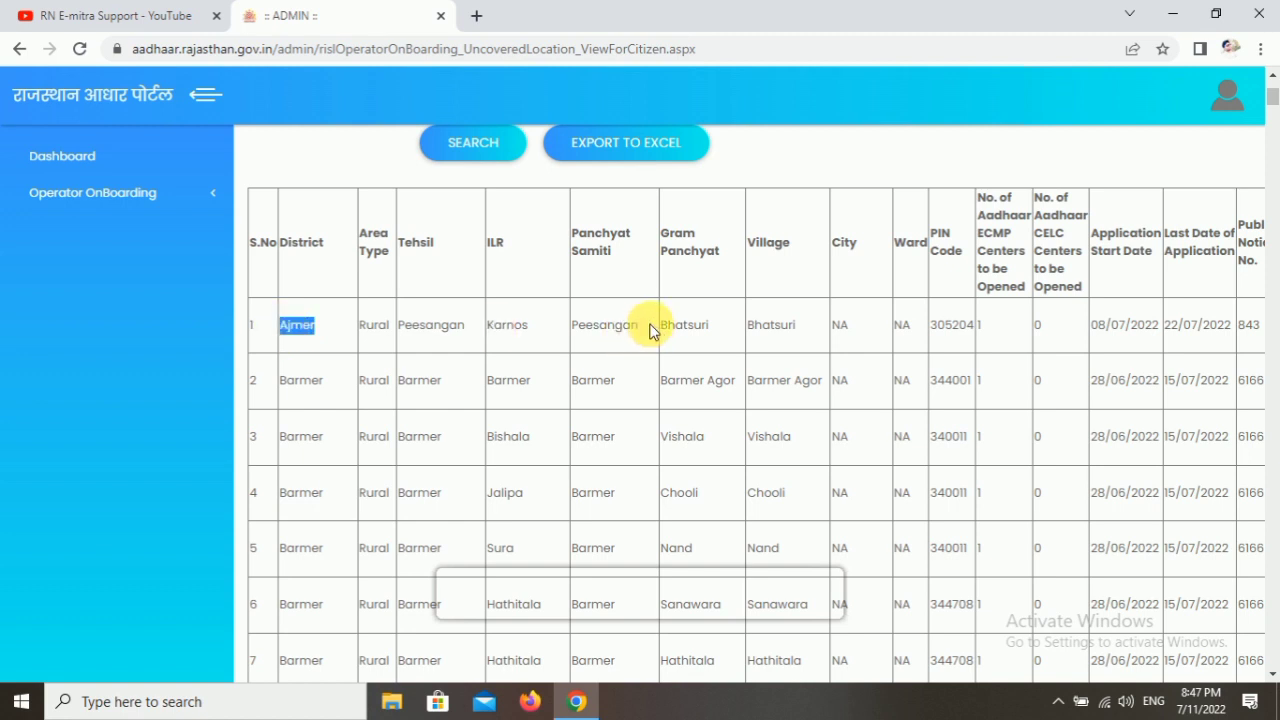
{"action": "left_click_drag", "start_coordinate": [650, 328], "coordinate": [568, 330]}
{"action": "left_click_drag", "start_coordinate": [668, 326], "coordinate": [743, 326]}
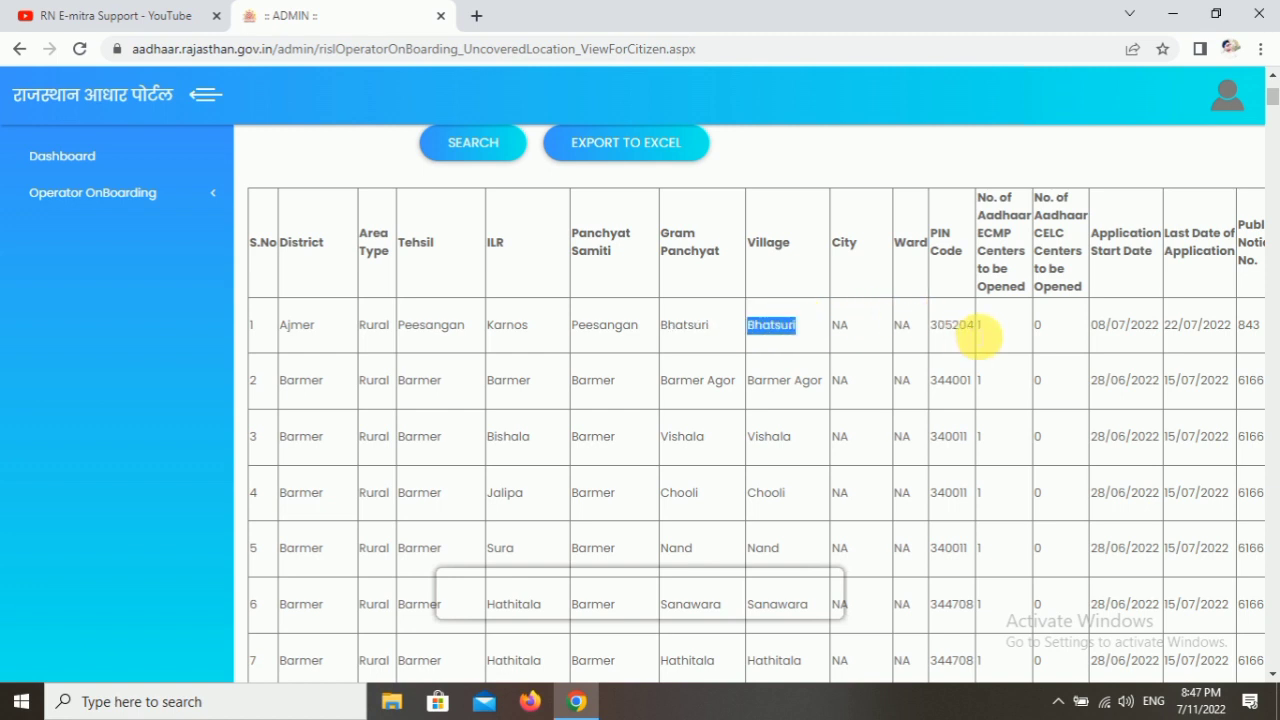
{"action": "left_click_drag", "start_coordinate": [980, 334], "coordinate": [943, 337]}
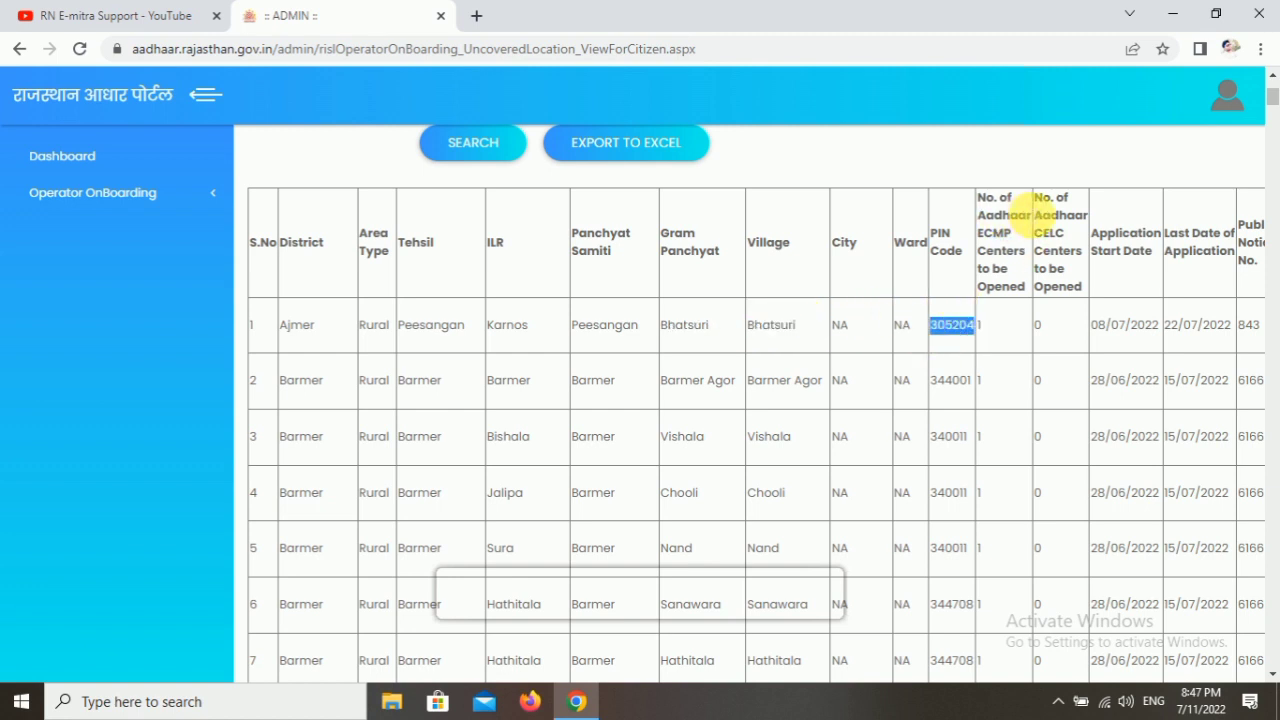
{"action": "left_click", "coordinate": [978, 324]}
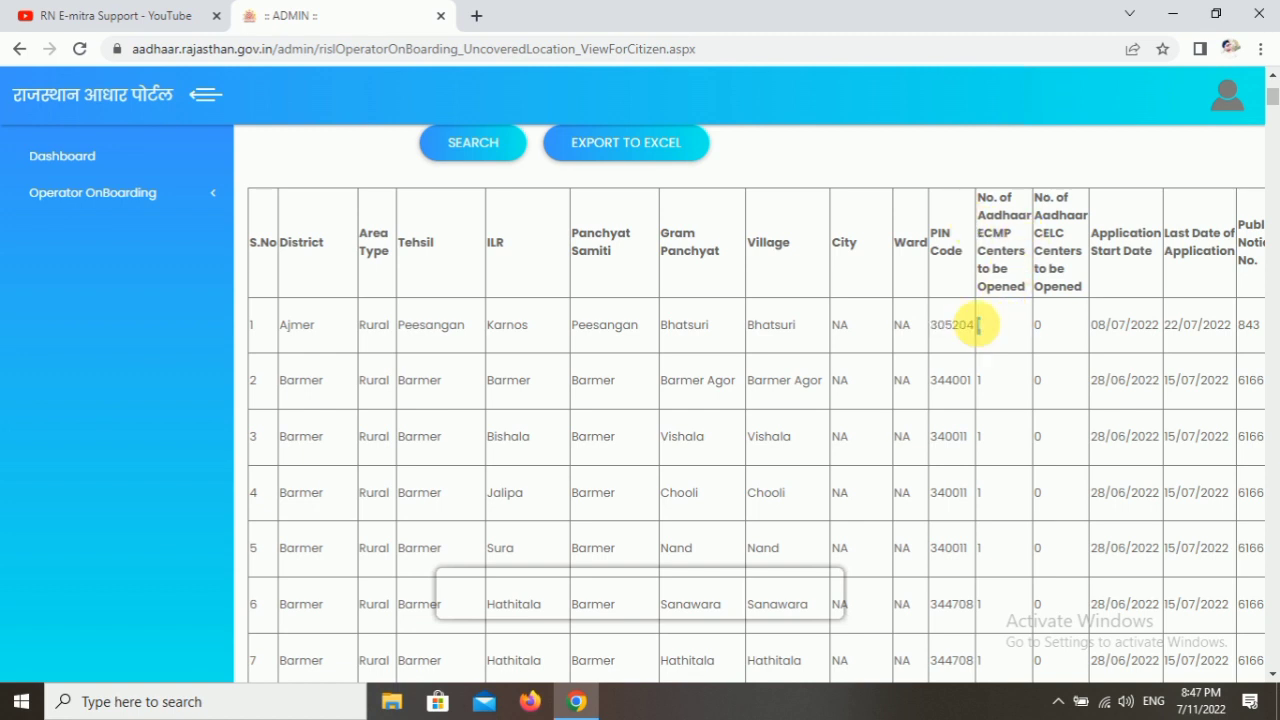
{"action": "left_click_drag", "start_coordinate": [978, 324], "coordinate": [1010, 333]}
{"action": "left_click", "coordinate": [980, 336]}
{"action": "left_click_drag", "start_coordinate": [980, 336], "coordinate": [1006, 331]}
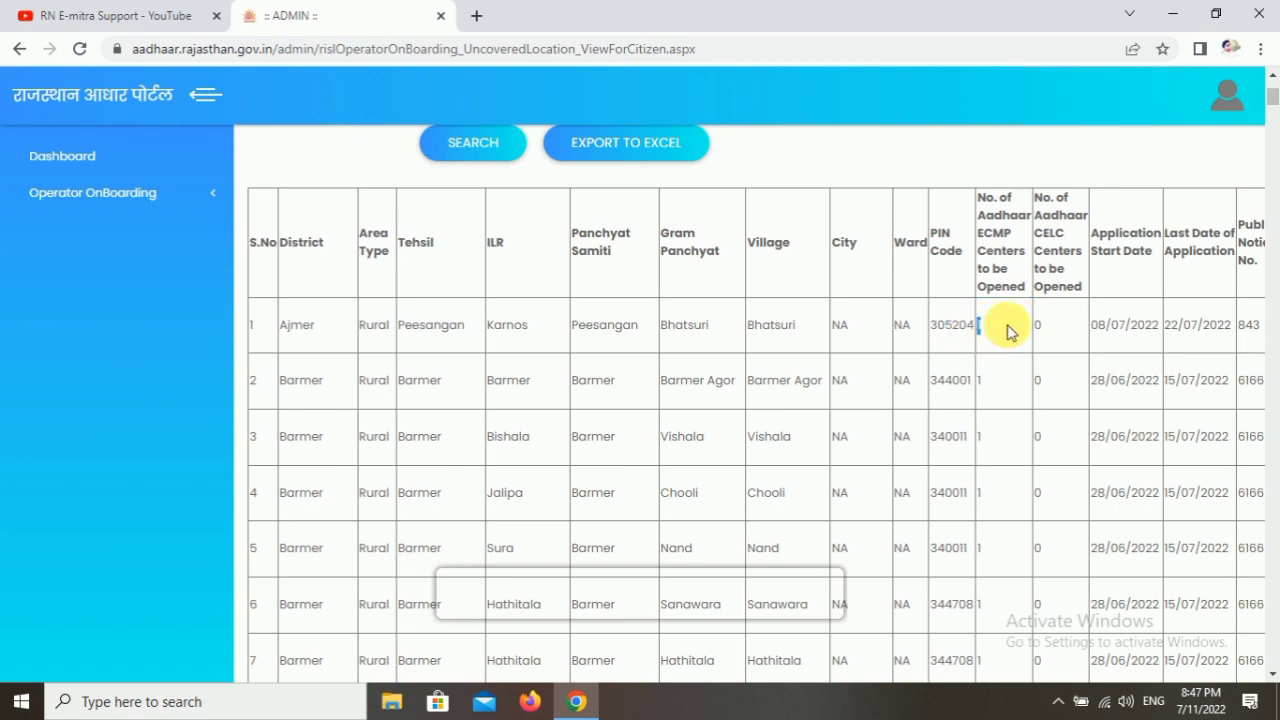
{"action": "left_click", "coordinate": [1063, 331]}
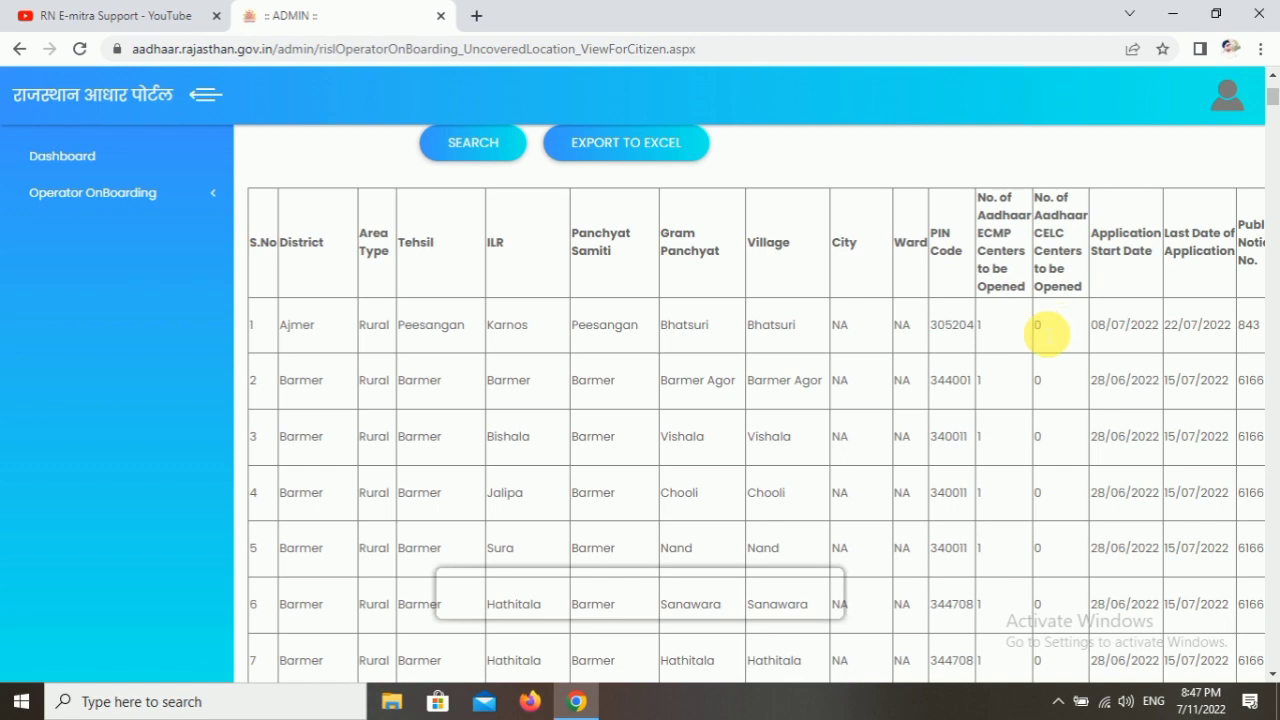
{"action": "left_click_drag", "start_coordinate": [1271, 97], "coordinate": [1274, 118]}
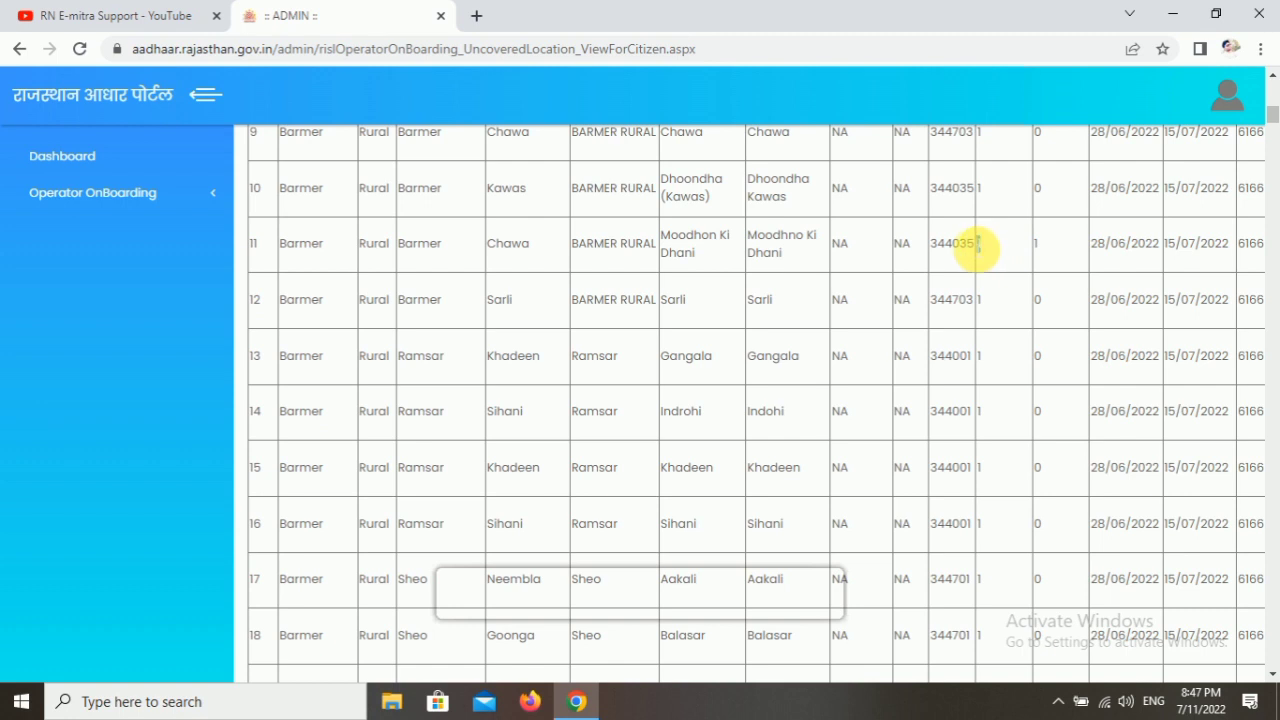
{"action": "left_click_drag", "start_coordinate": [968, 246], "coordinate": [1048, 250]}
{"action": "left_click", "coordinate": [1046, 250]}
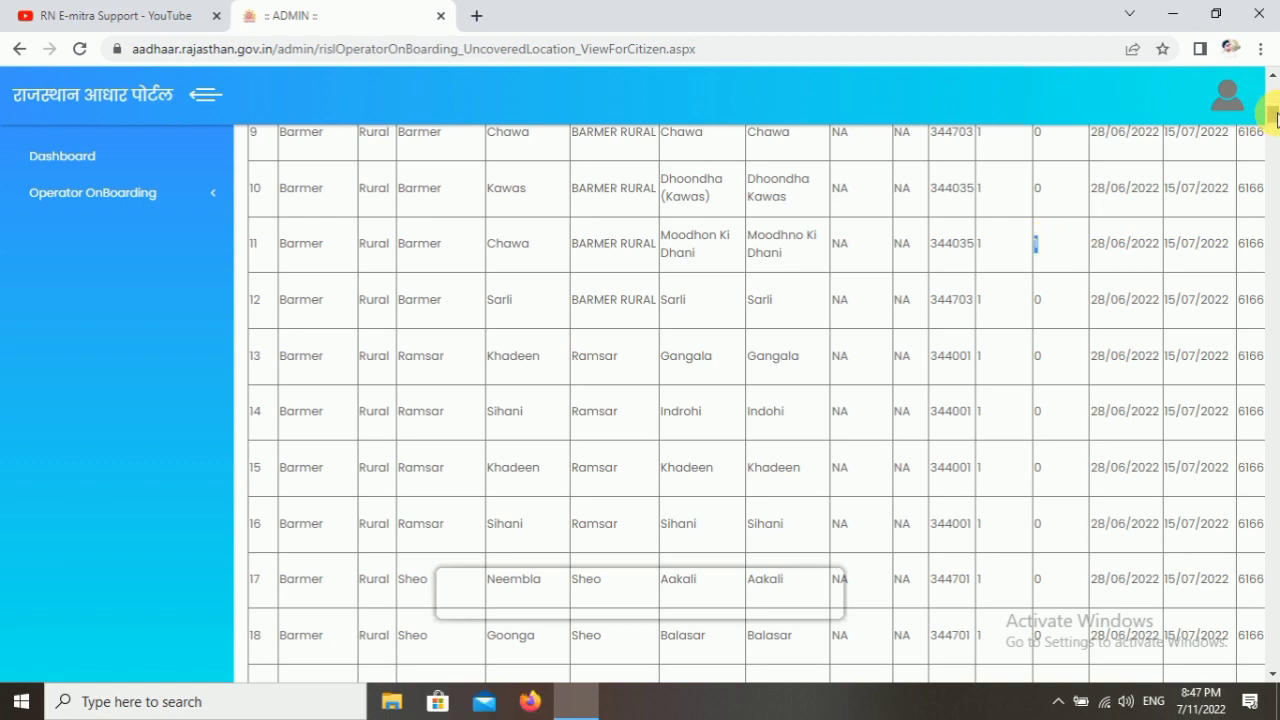
{"action": "left_click_drag", "start_coordinate": [1276, 118], "coordinate": [1272, 88]}
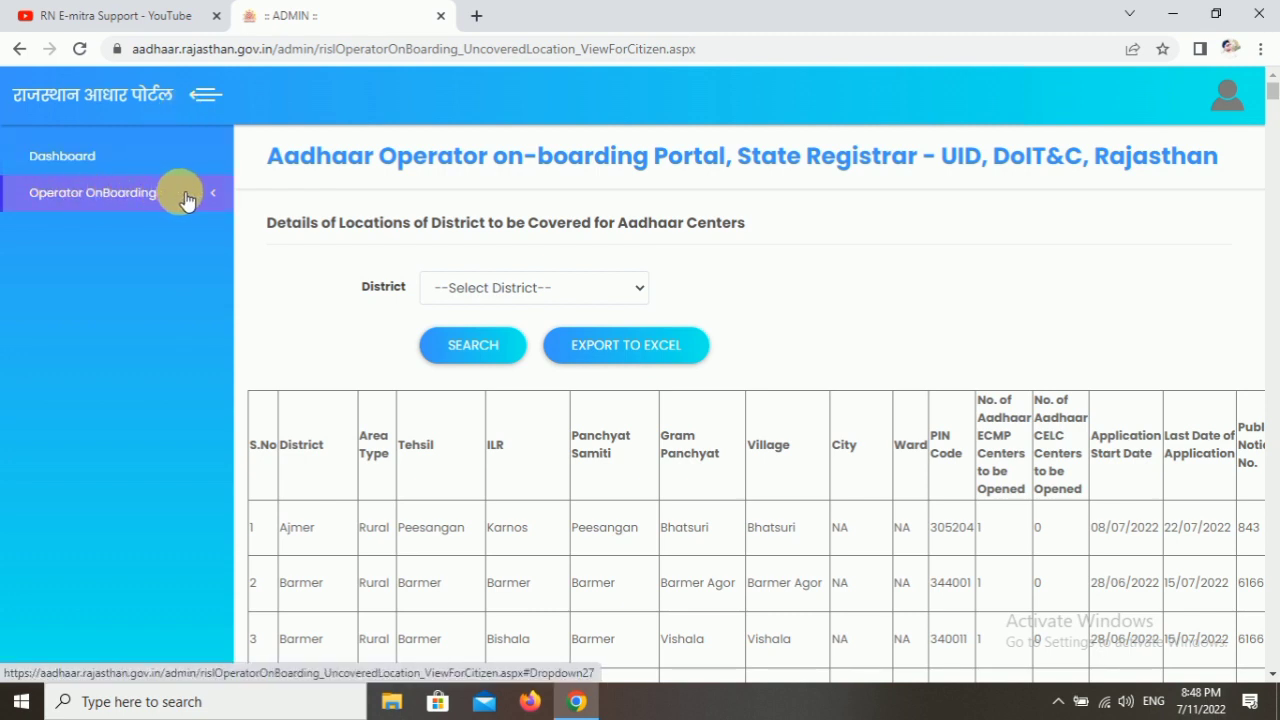
- Open the Operator OnBoarding Application Form from the sidebar's Operator OnBoarding menu
{"action": "left_click", "coordinate": [185, 198]}
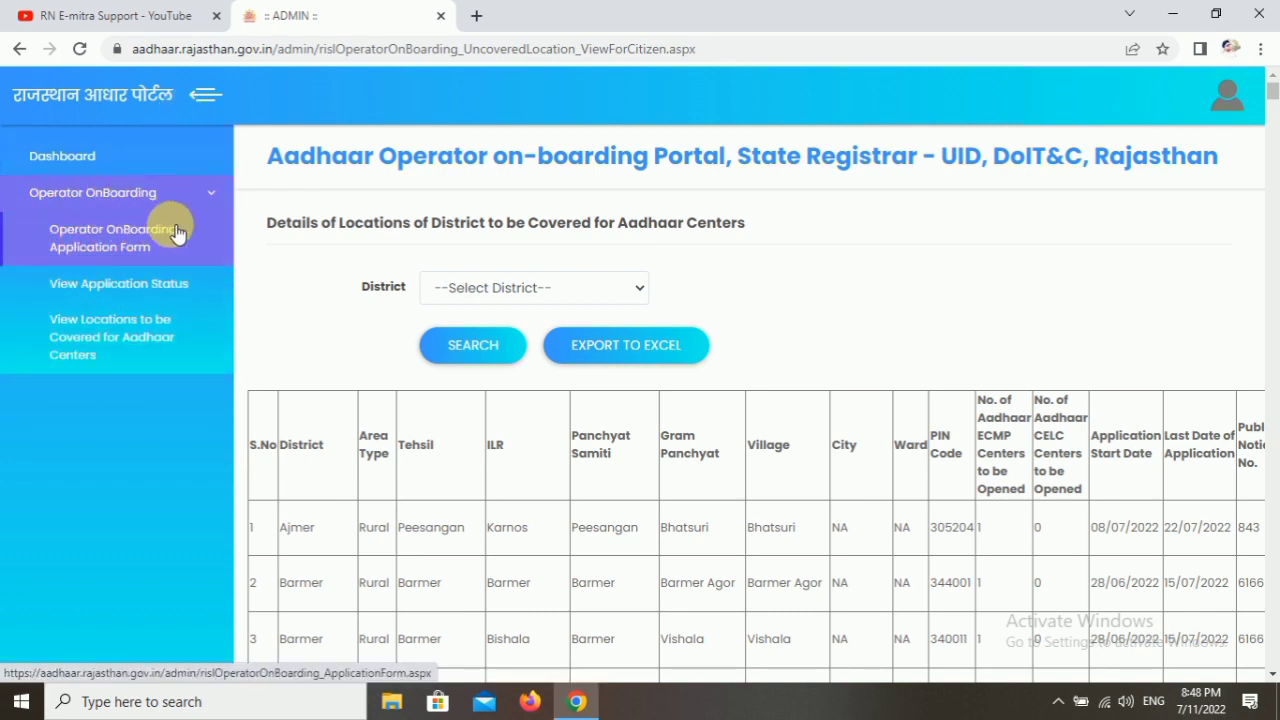
{"action": "left_click", "coordinate": [125, 248]}
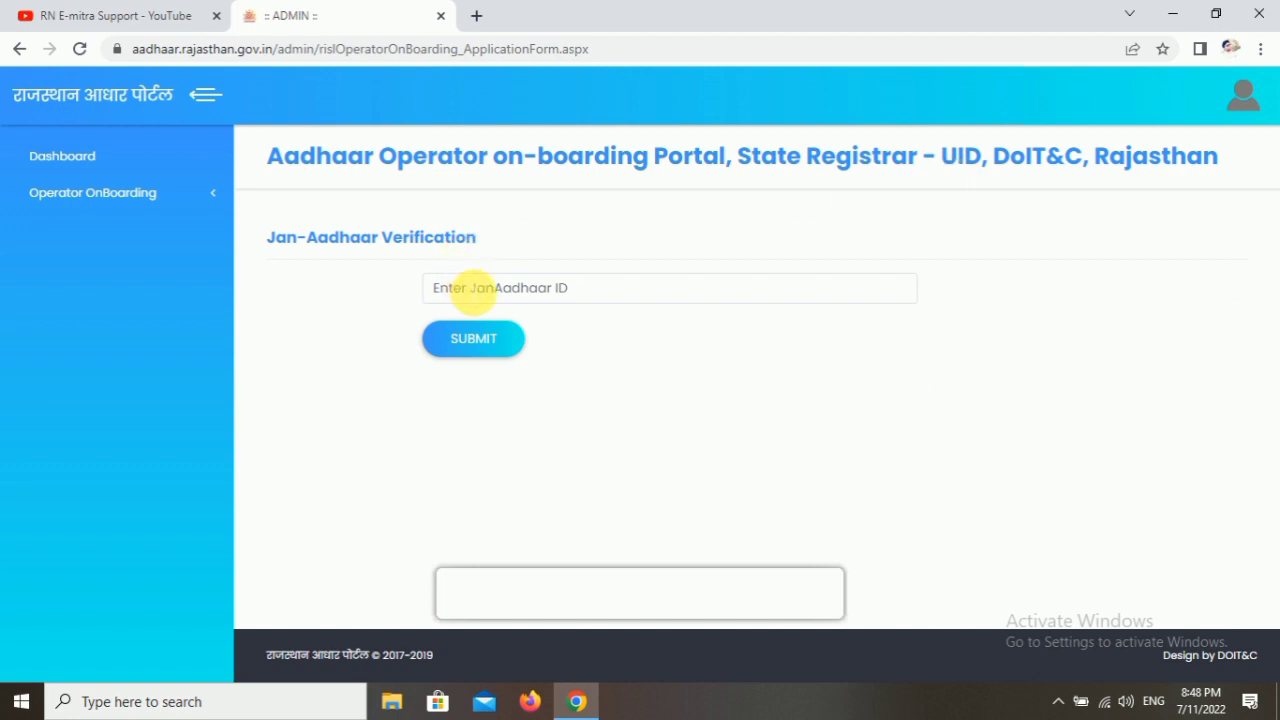
- Paste the Jan-Aadhaar ID into the verification box and submit it
{"action": "left_click", "coordinate": [468, 289]}
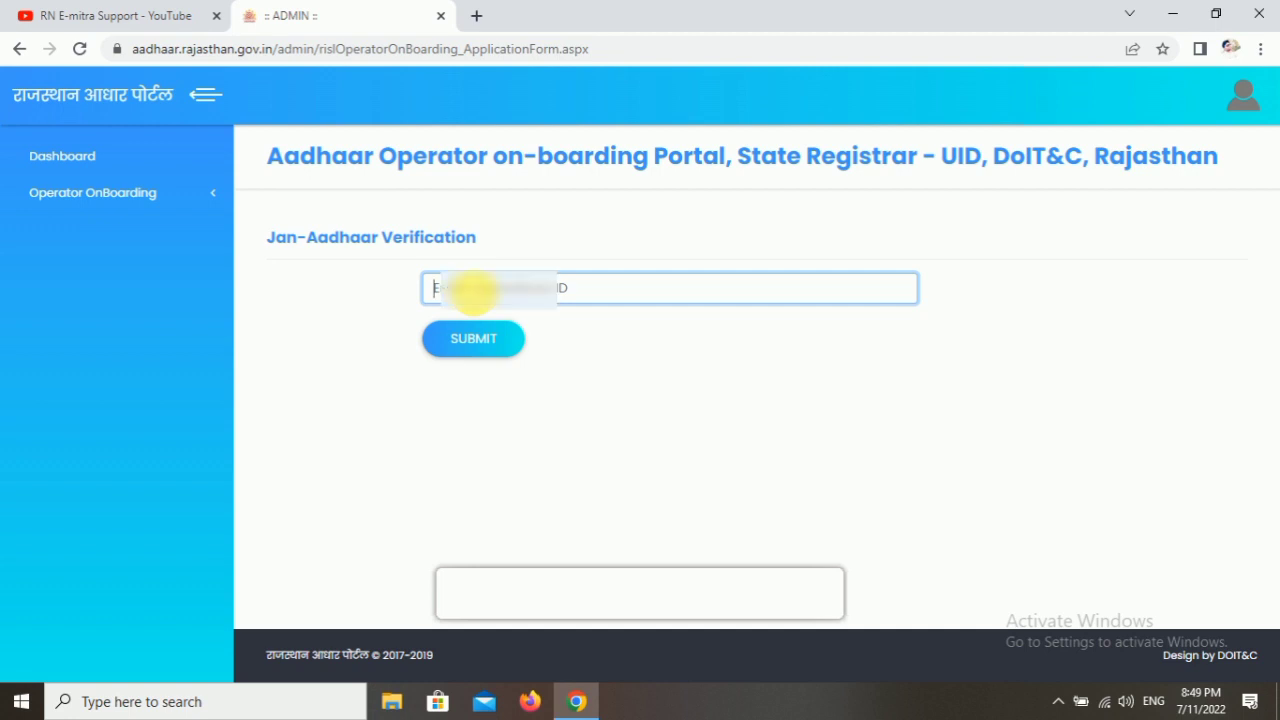
{"action": "key", "text": "ctrl+v"}
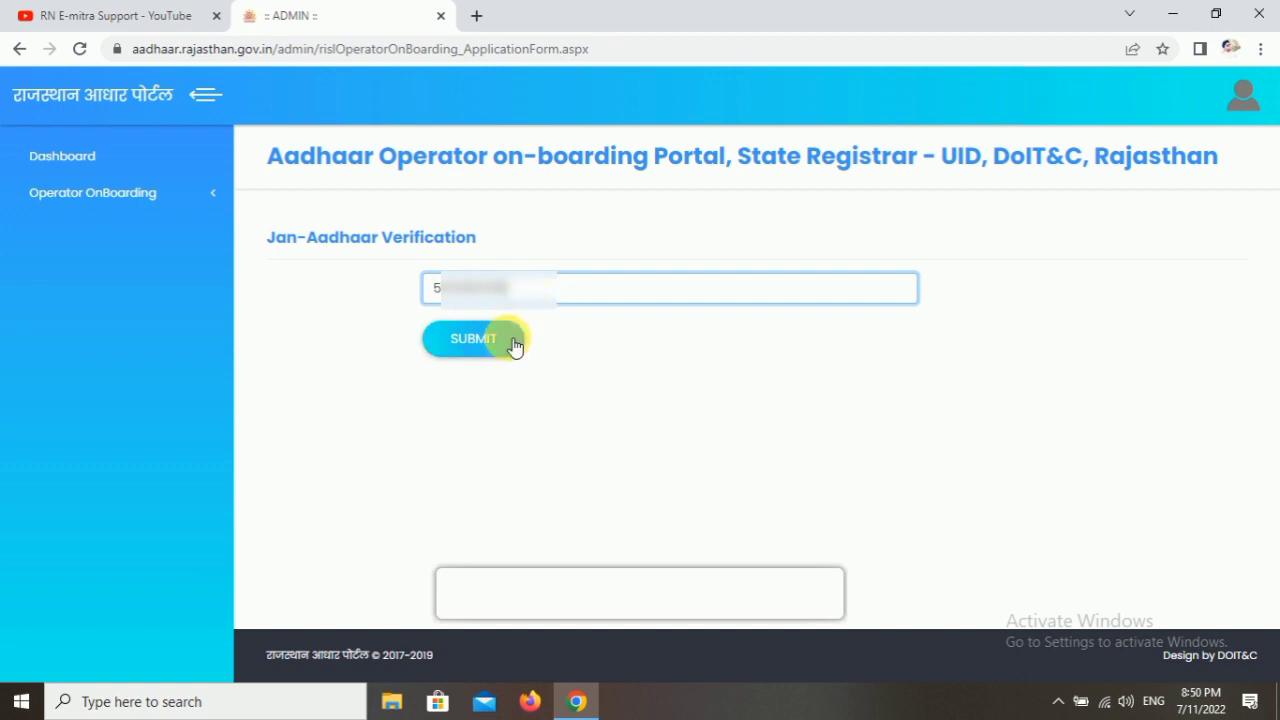
{"action": "left_click", "coordinate": [487, 344]}
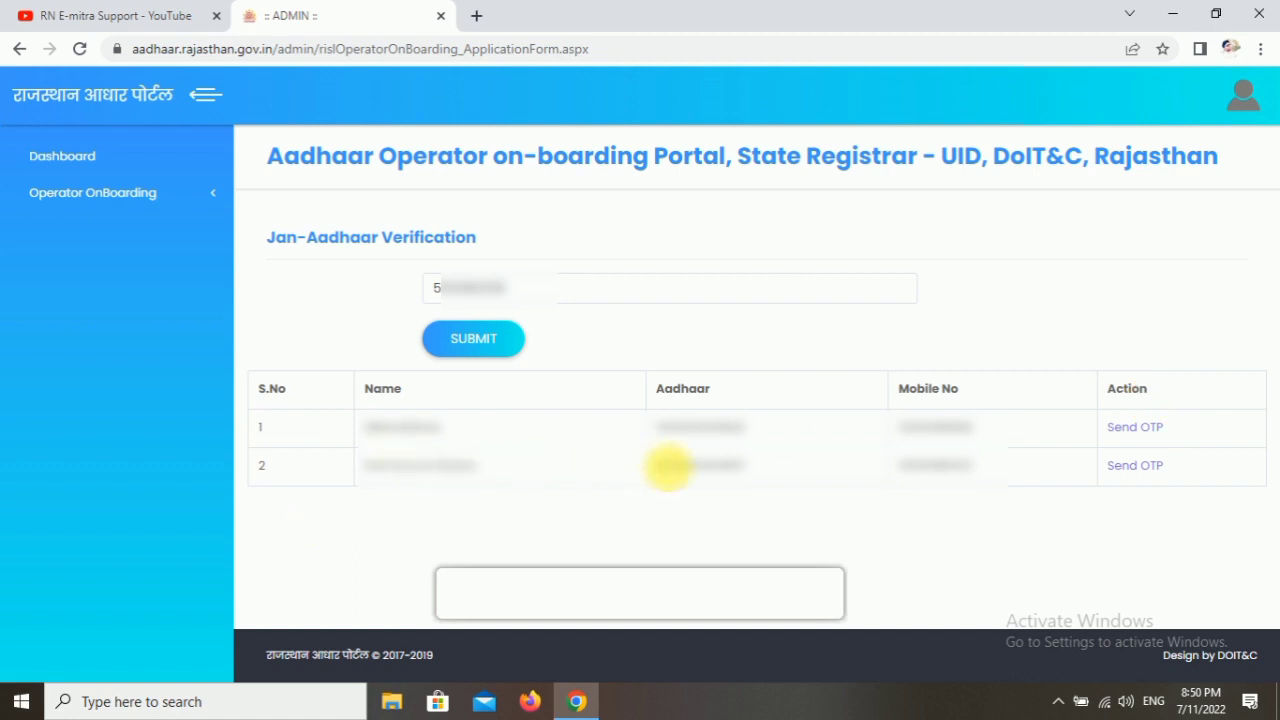
- Send an OTP to the second family member and submit the received code
{"action": "left_click", "coordinate": [1136, 470]}
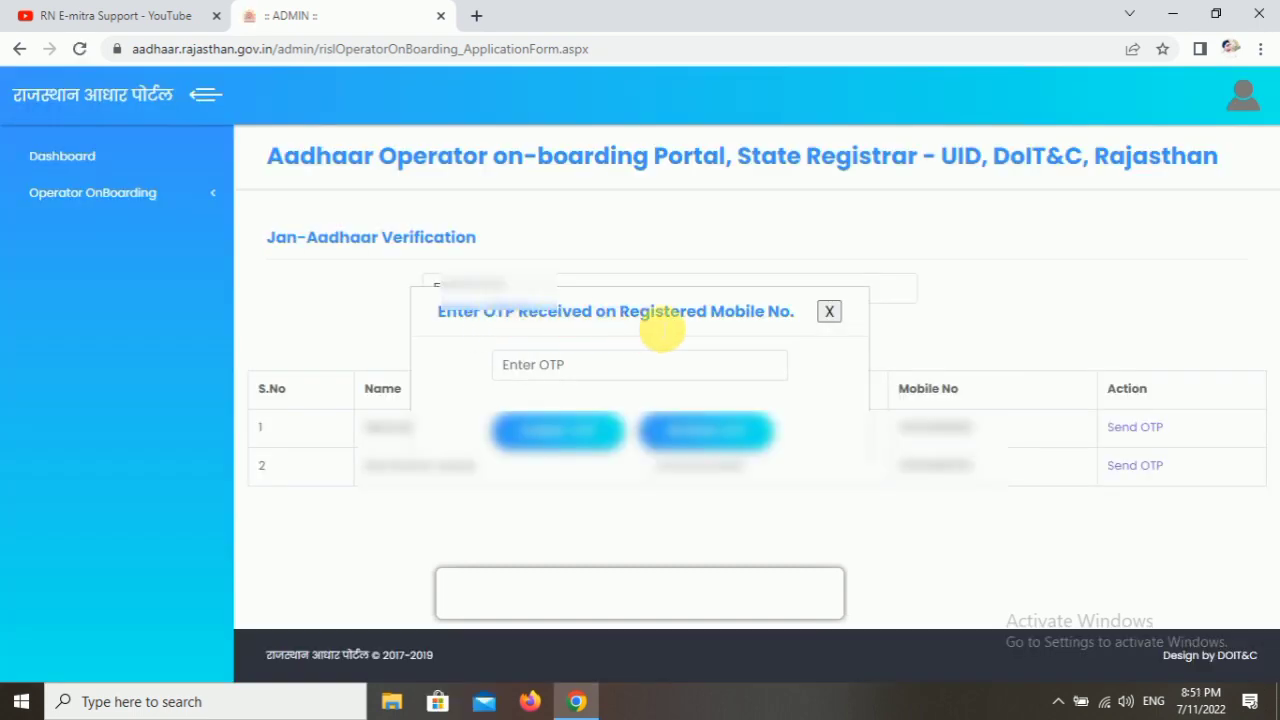
{"action": "left_click", "coordinate": [568, 362]}
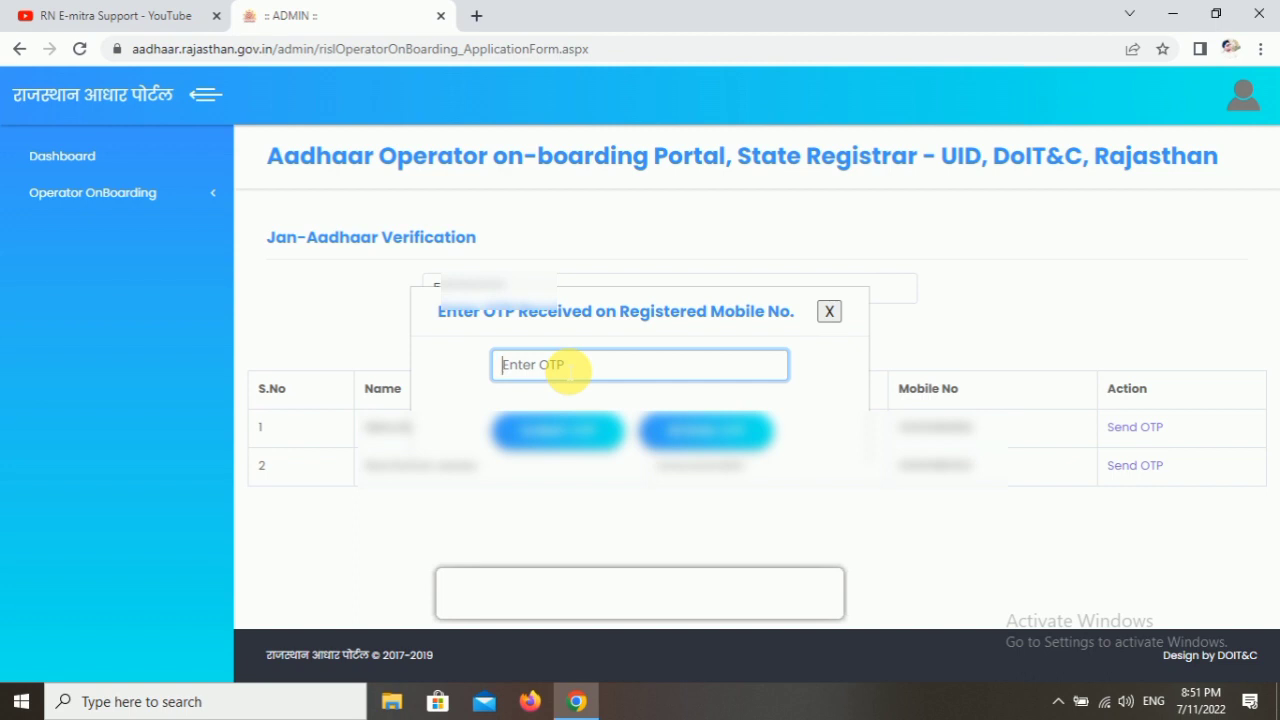
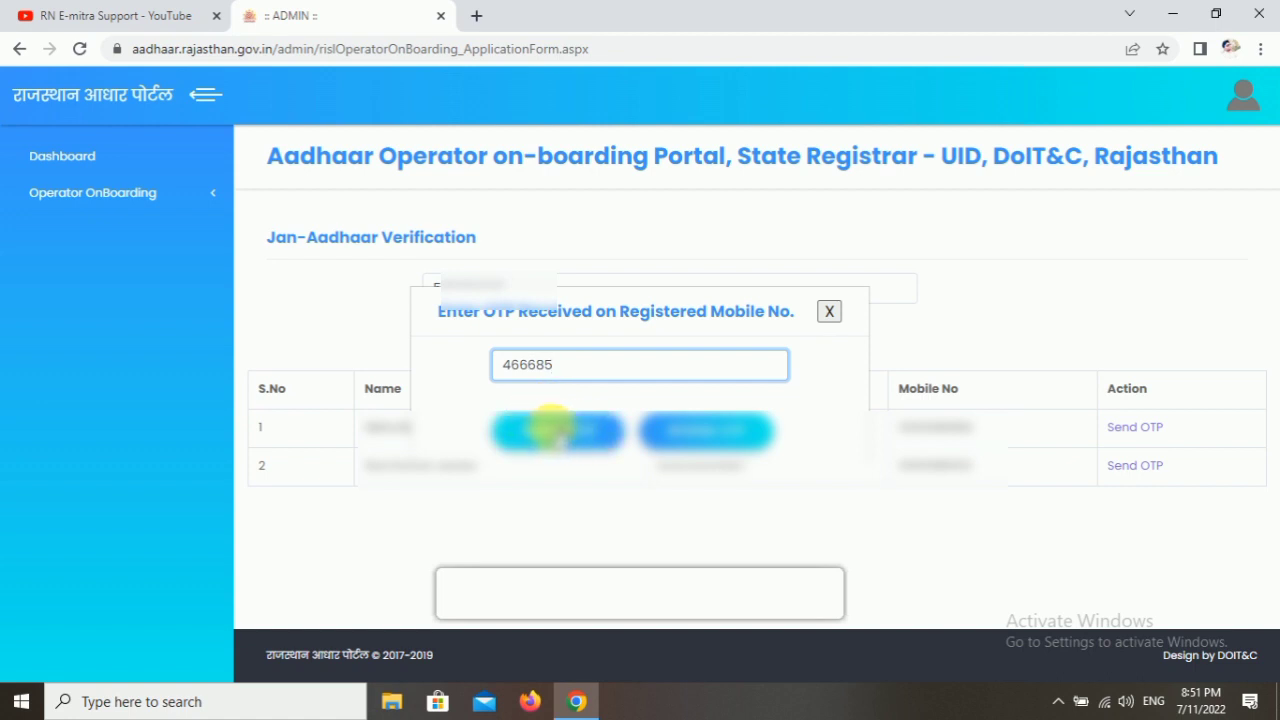
{"action": "left_click", "coordinate": [575, 428]}
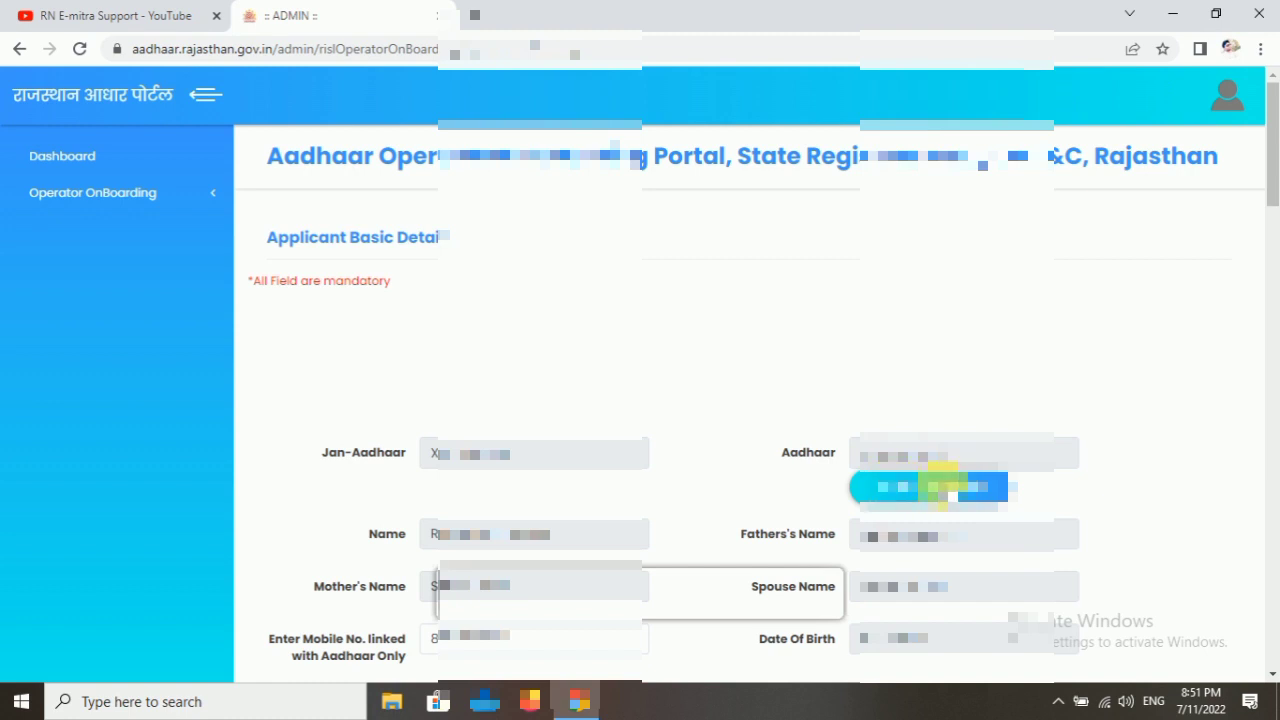
- Verify the applicant's Aadhaar number, then choose a qualification from the Qualification dropdown
{"action": "left_click", "coordinate": [940, 488]}
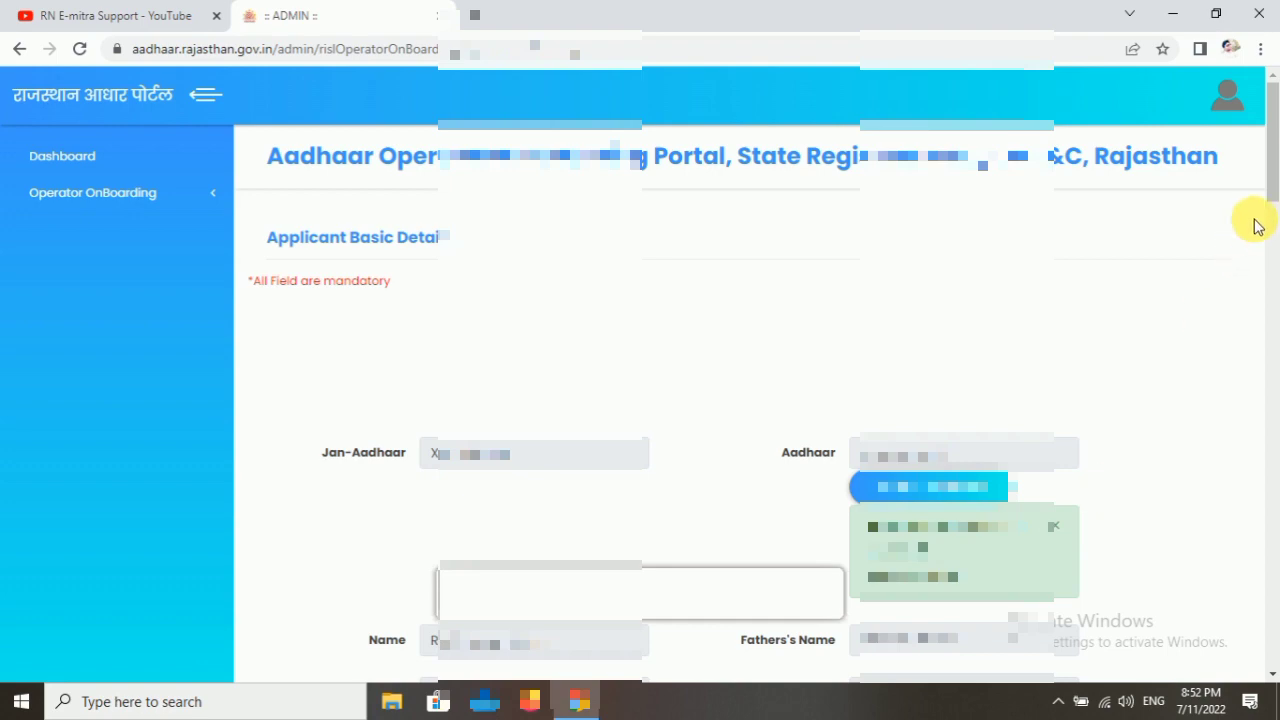
{"action": "left_click_drag", "start_coordinate": [1270, 147], "coordinate": [1268, 244]}
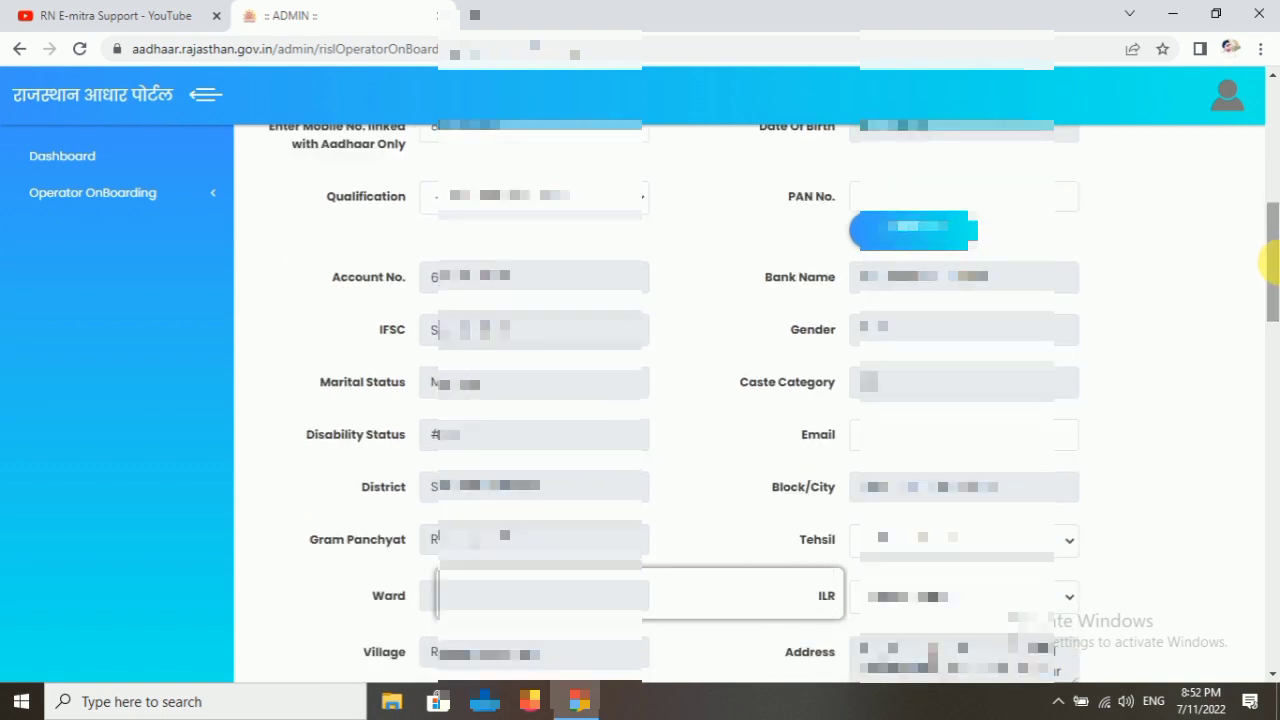
{"action": "left_click", "coordinate": [624, 200]}
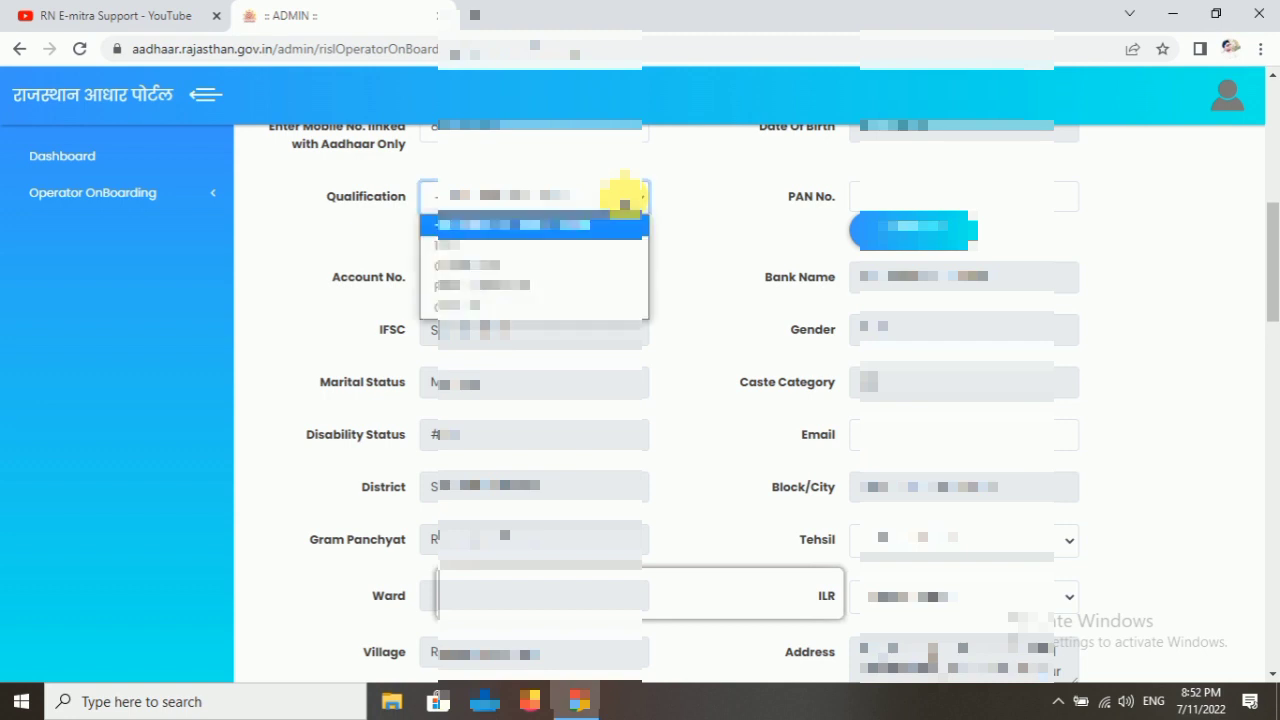
{"action": "left_click", "coordinate": [574, 274]}
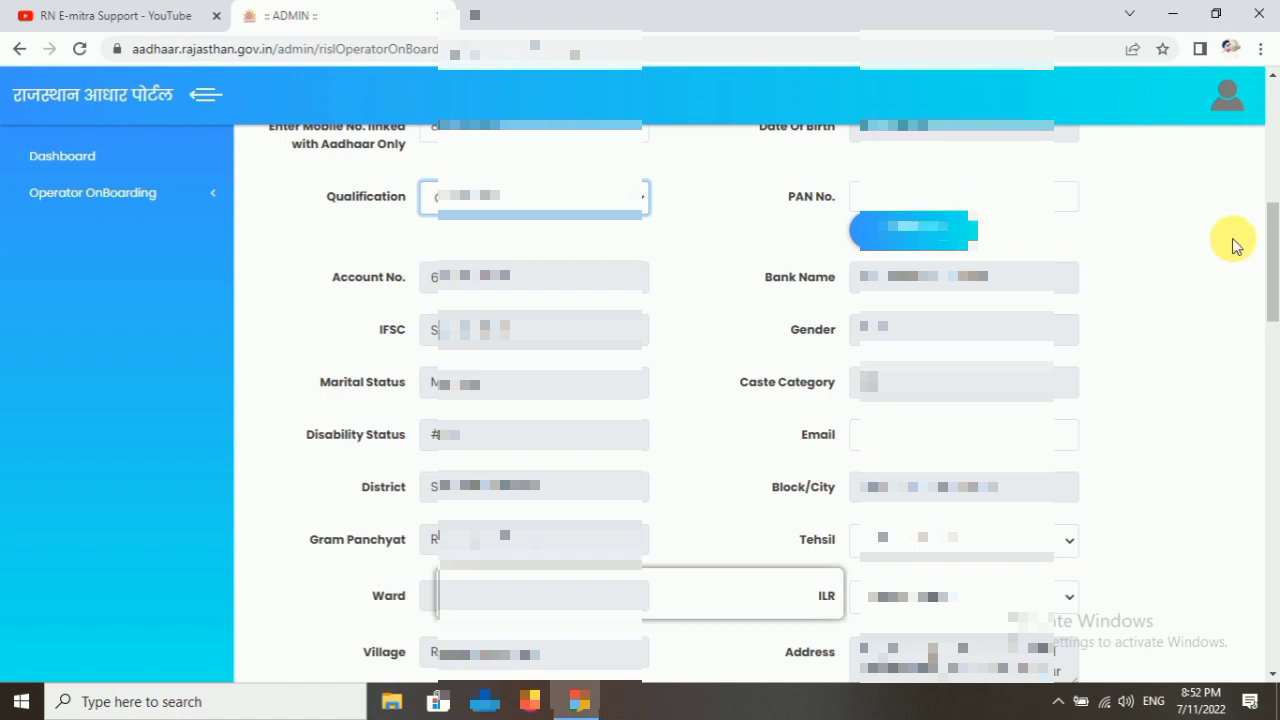
{"action": "left_click_drag", "start_coordinate": [1269, 286], "coordinate": [1268, 298]}
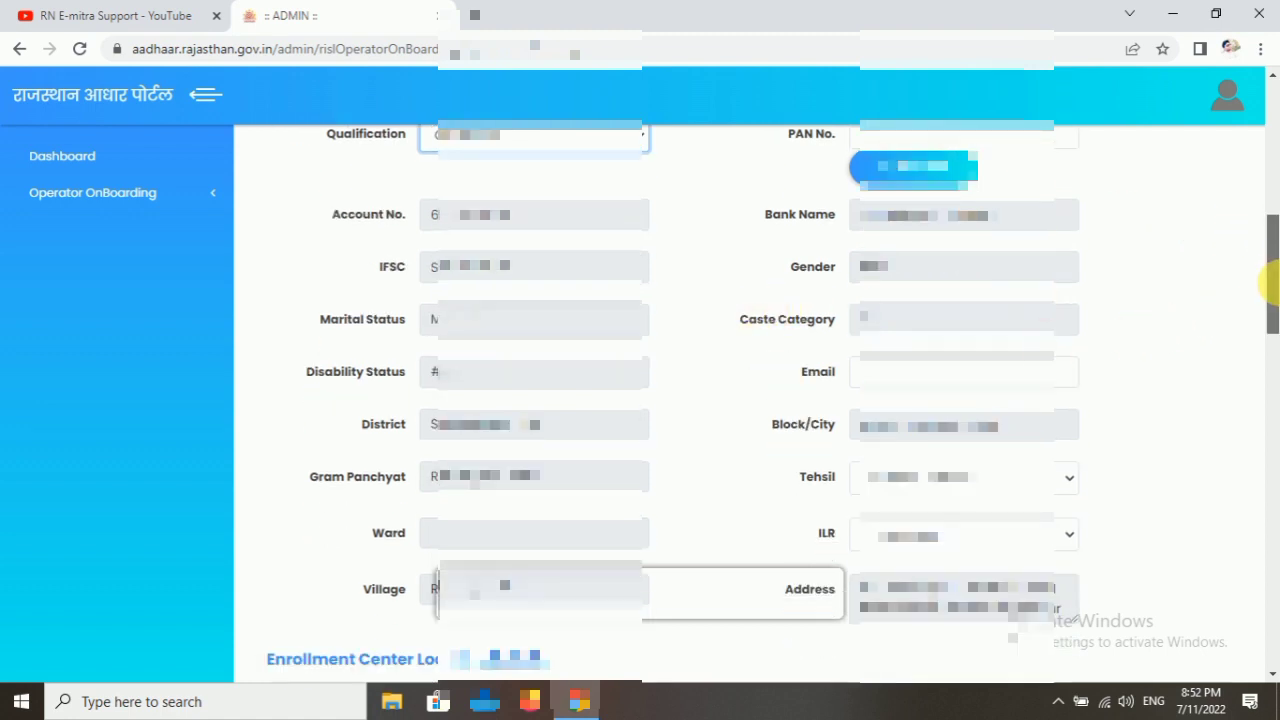
- Choose the applicant's Tehsil and ILR from their dropdowns
{"action": "left_click_drag", "start_coordinate": [1273, 277], "coordinate": [1270, 303]}
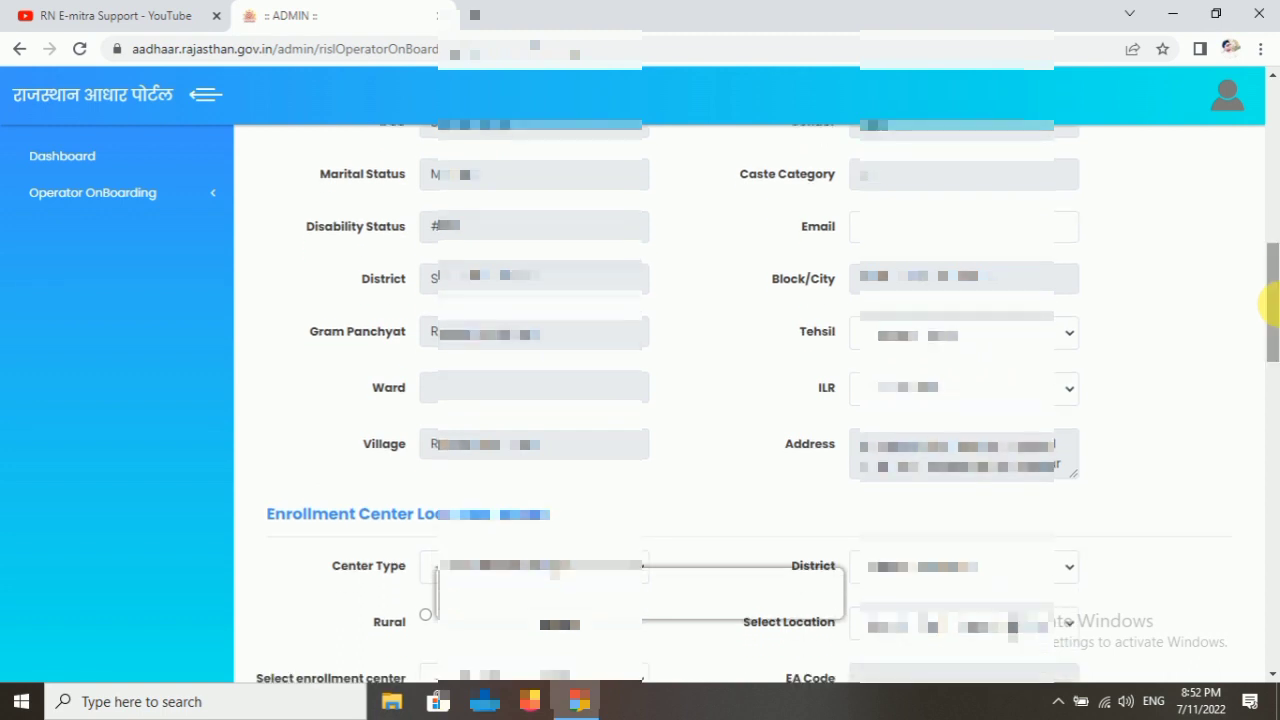
{"action": "left_click", "coordinate": [940, 337]}
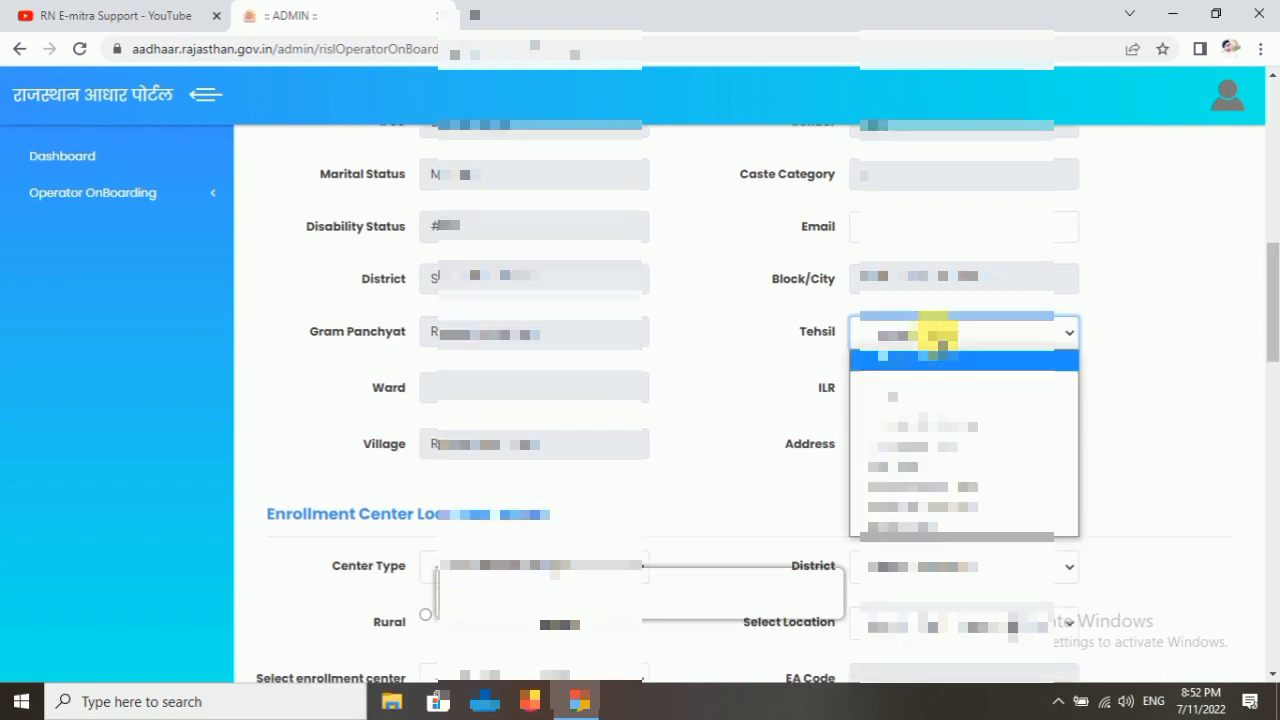
{"action": "left_click", "coordinate": [905, 505]}
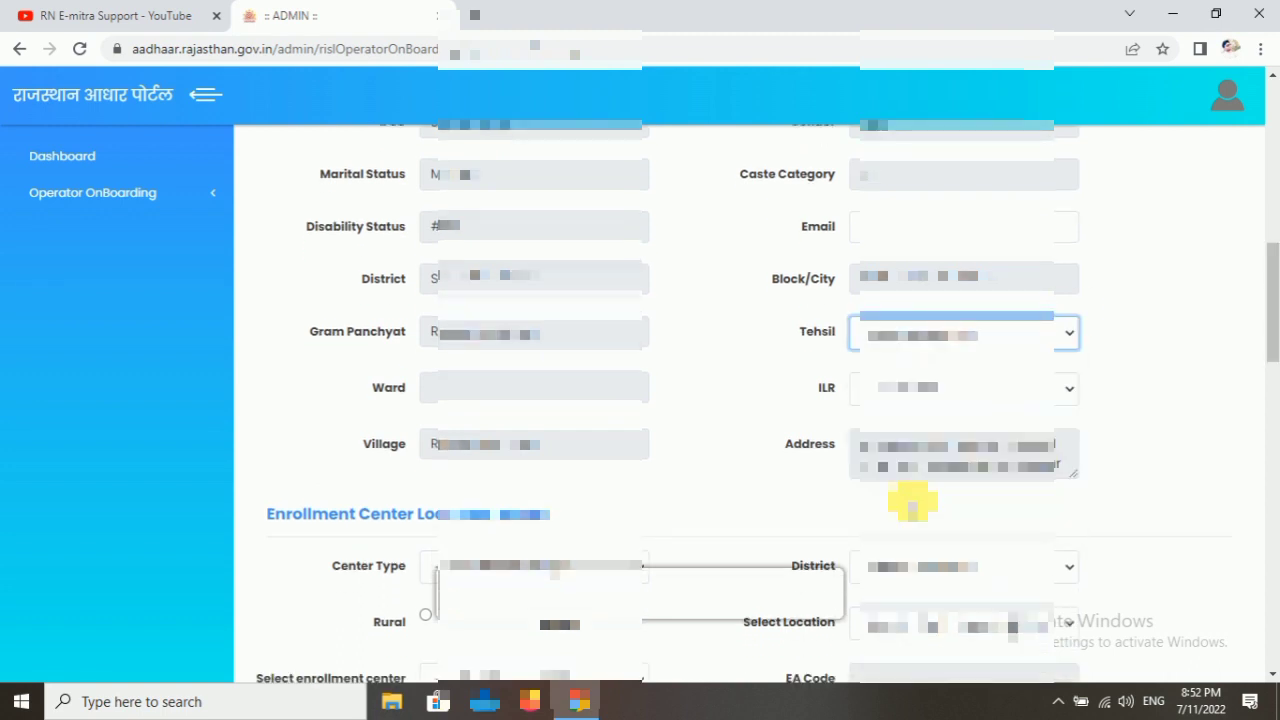
{"action": "left_click", "coordinate": [966, 388]}
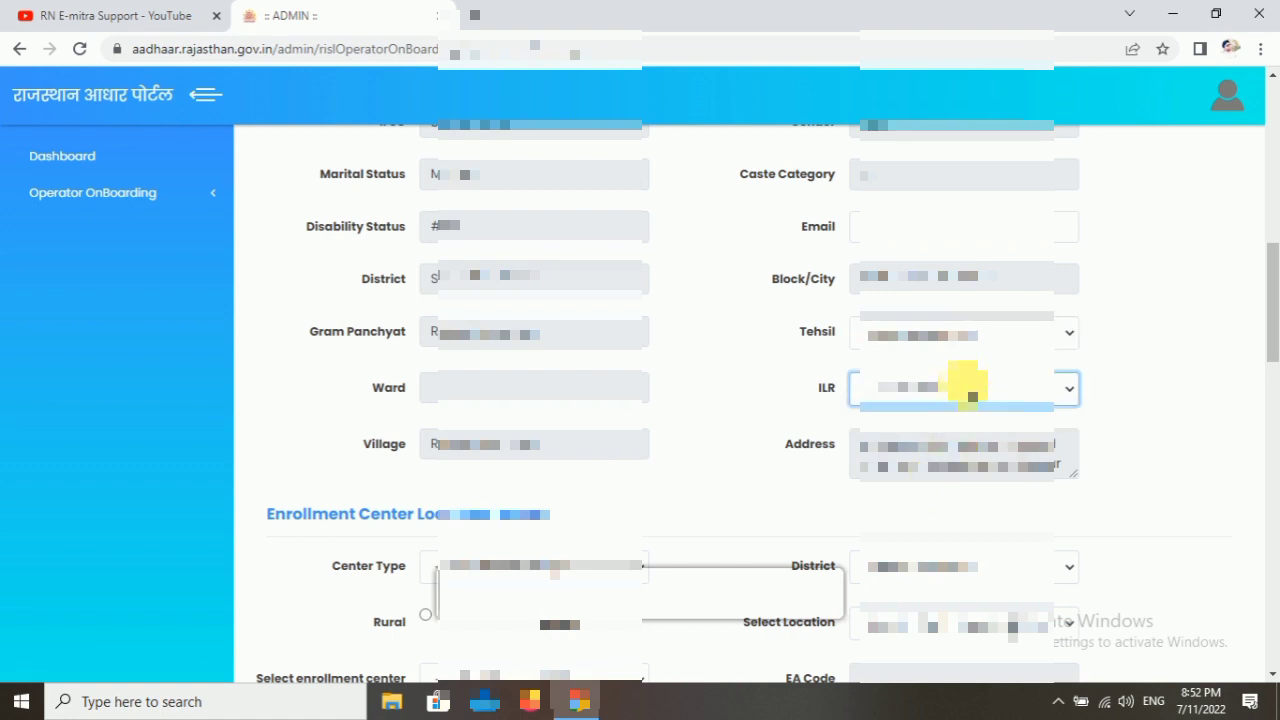
{"action": "left_click", "coordinate": [966, 388]}
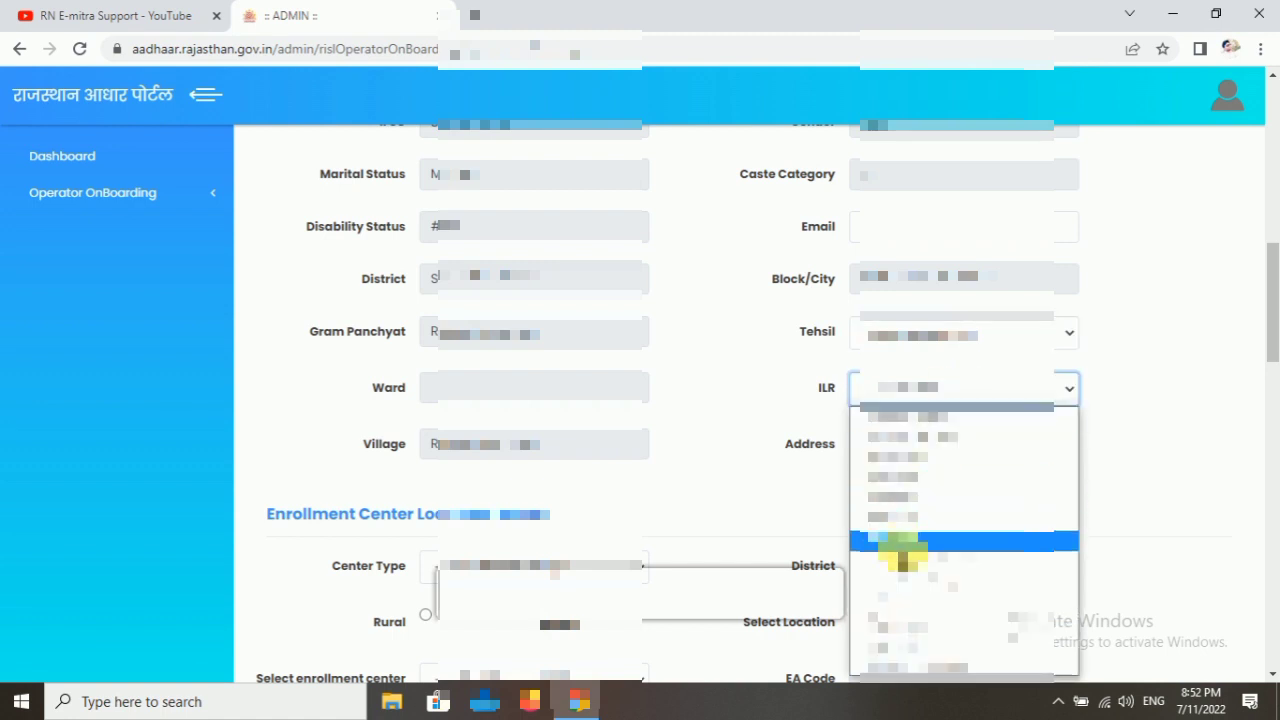
{"action": "left_click", "coordinate": [900, 561]}
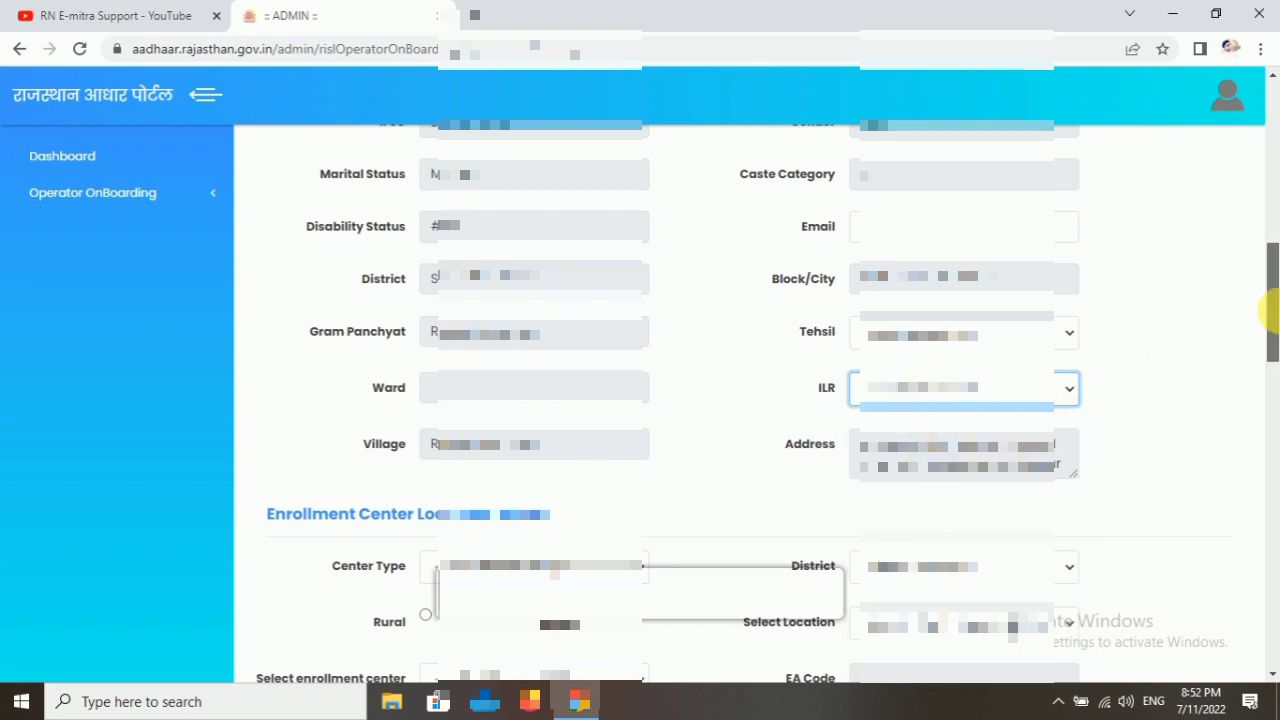
- Set Center Type to Aadhaar ECMP, District to Barmer, and mark the center Rural
{"action": "scroll", "coordinate": [1268, 320], "scroll_direction": "down", "scroll_amount": 1}
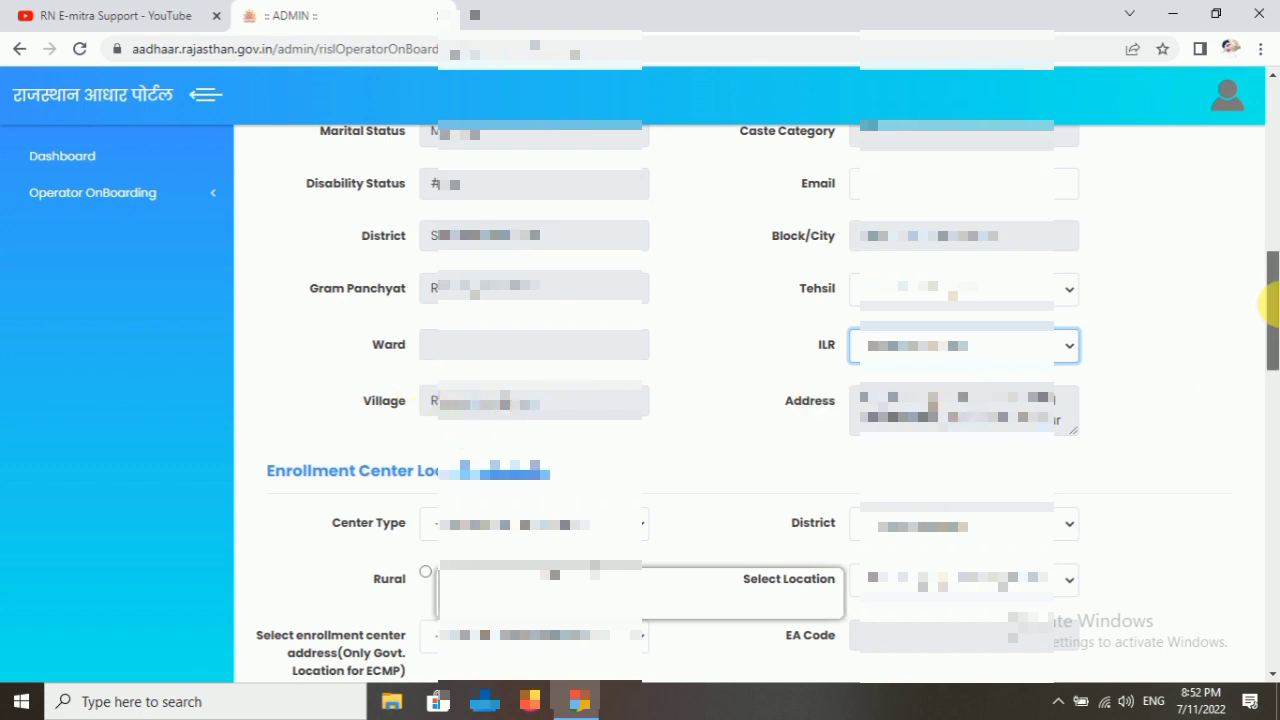
{"action": "scroll", "coordinate": [1270, 300], "scroll_direction": "down", "scroll_amount": 4}
{"action": "scroll", "coordinate": [1268, 345], "scroll_direction": "down", "scroll_amount": 2}
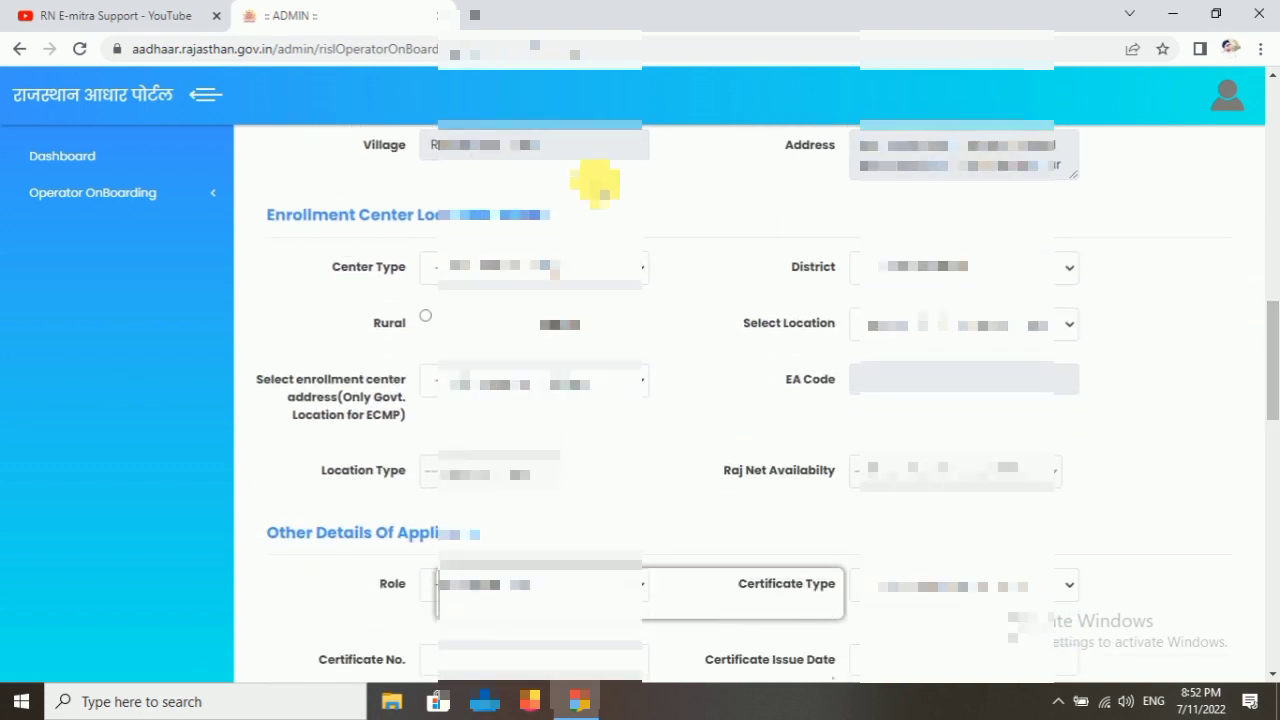
{"action": "scroll", "coordinate": [1268, 345], "scroll_direction": "down", "scroll_amount": 3}
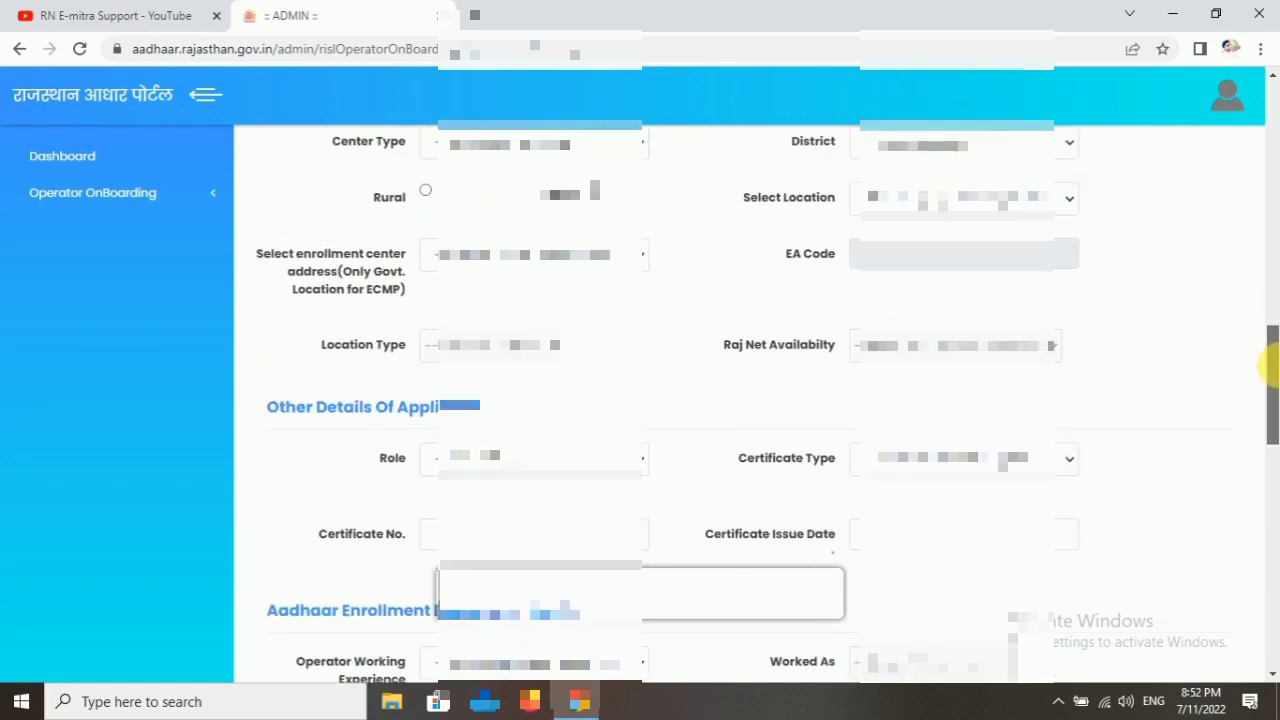
{"action": "scroll", "coordinate": [1268, 345], "scroll_direction": "up", "scroll_amount": 1}
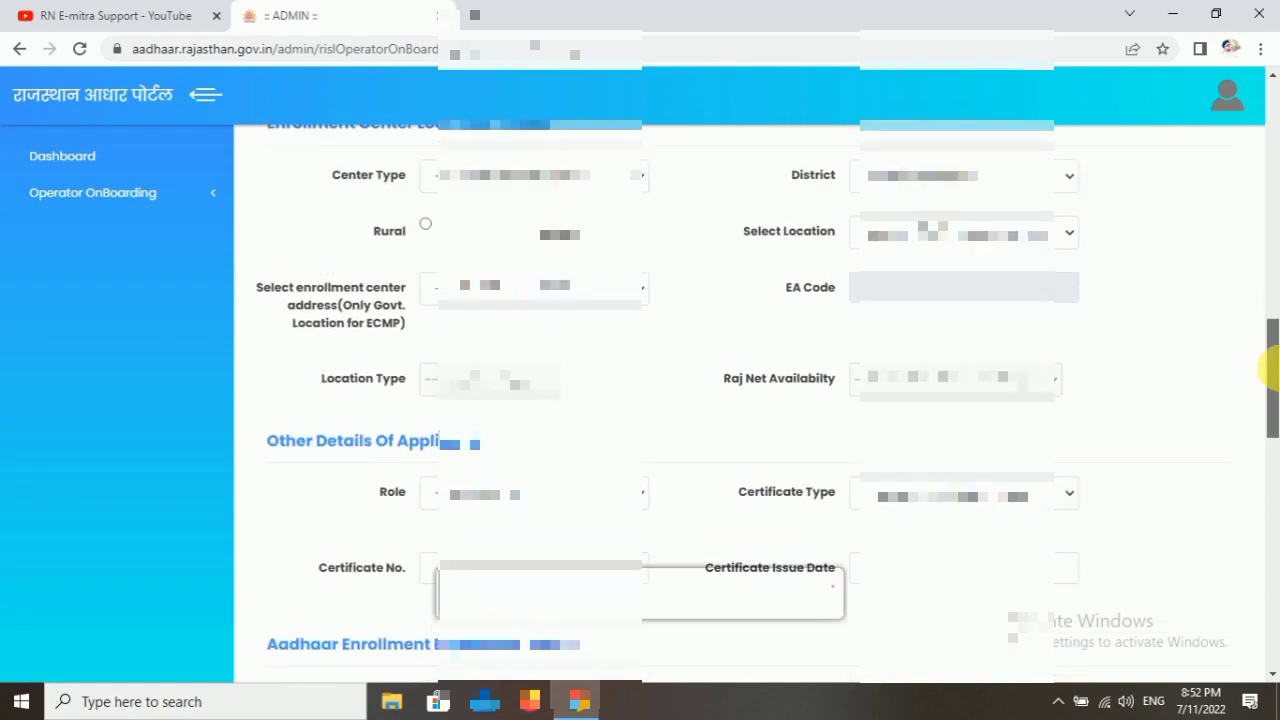
{"action": "mouse_move", "coordinate": [1269, 371]}
{"action": "left_mouse_down"}
{"action": "mouse_move", "coordinate": [1269, 337]}
{"action": "mouse_move", "coordinate": [1271, 363]}
{"action": "left_mouse_up"}
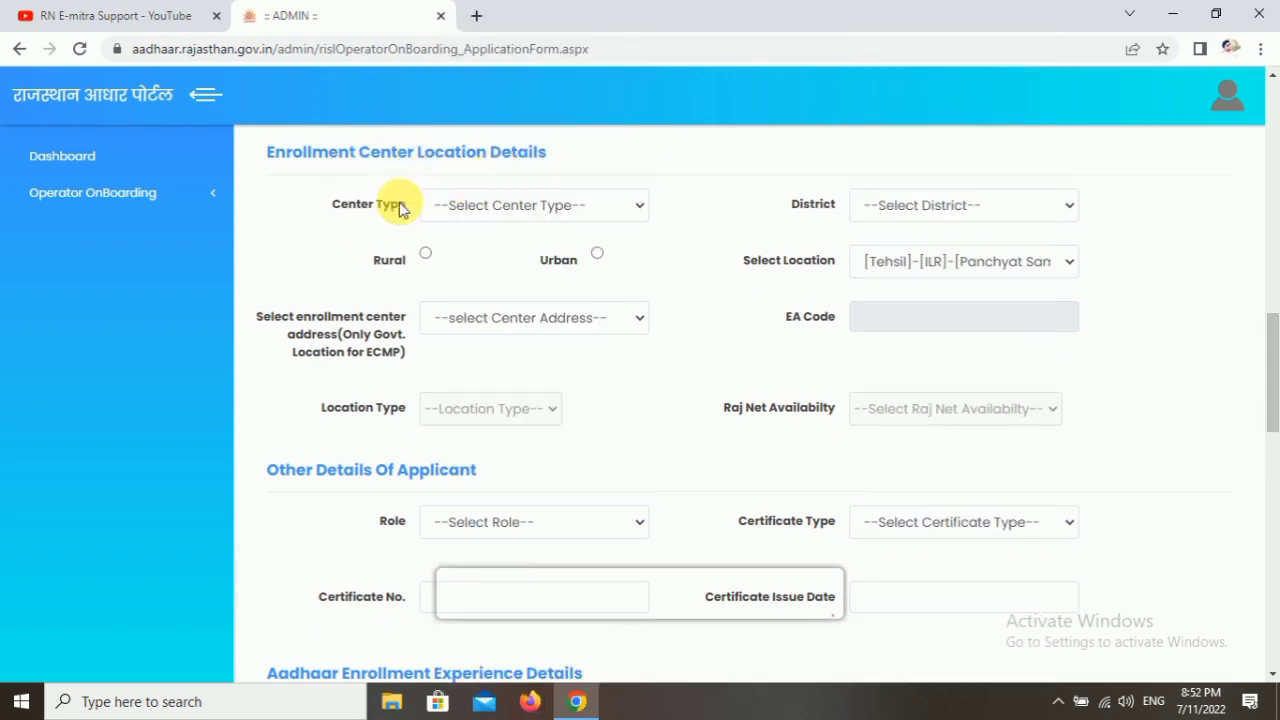
{"action": "left_click", "coordinate": [560, 213]}
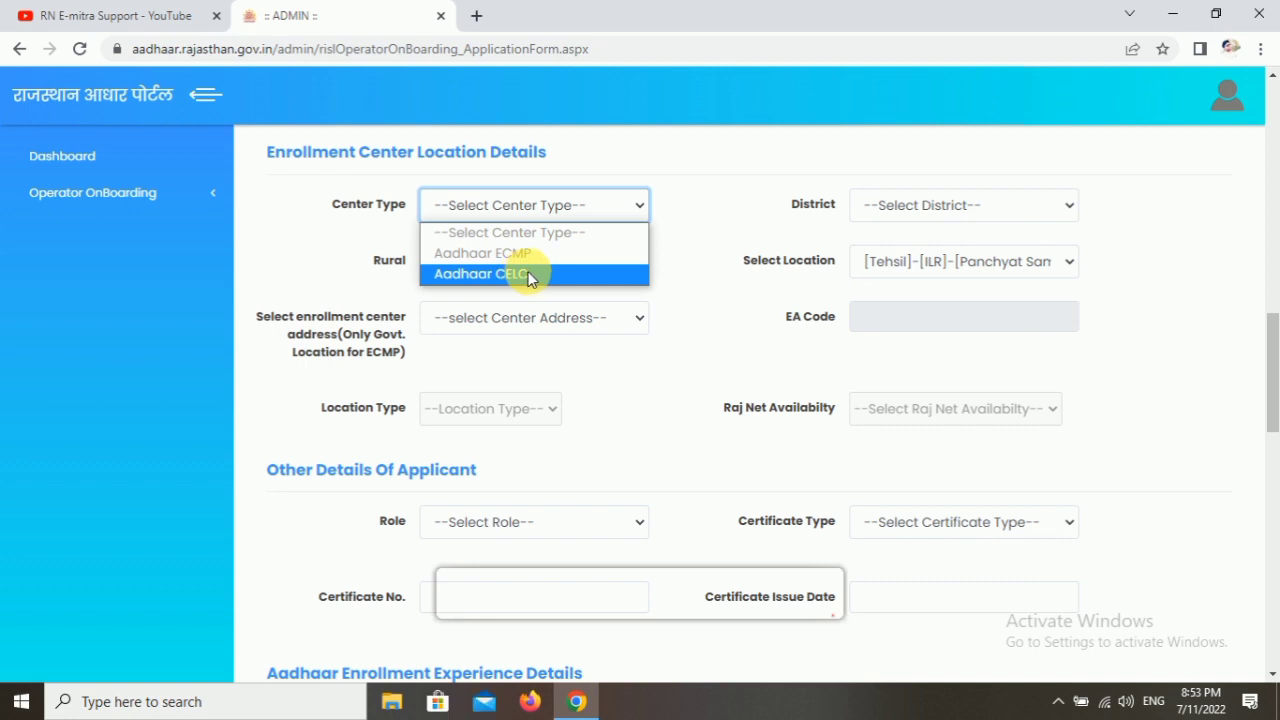
{"action": "left_click", "coordinate": [556, 256]}
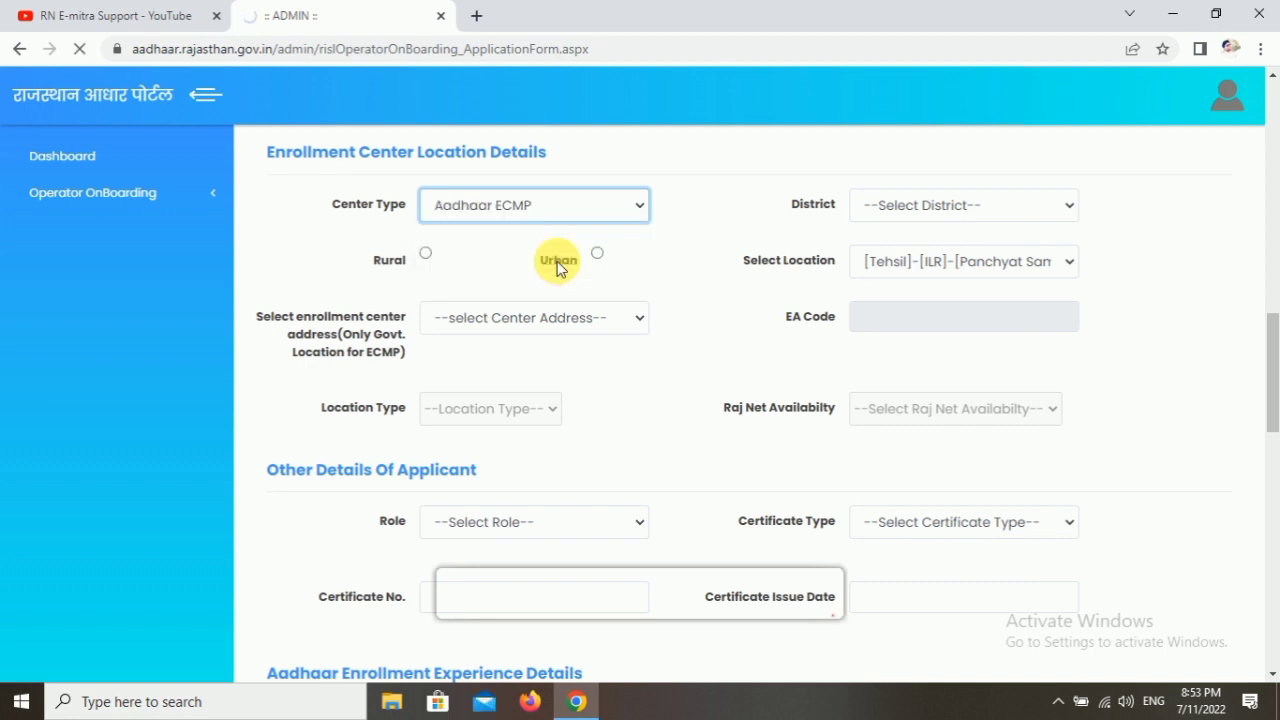
{"action": "left_click", "coordinate": [934, 207]}
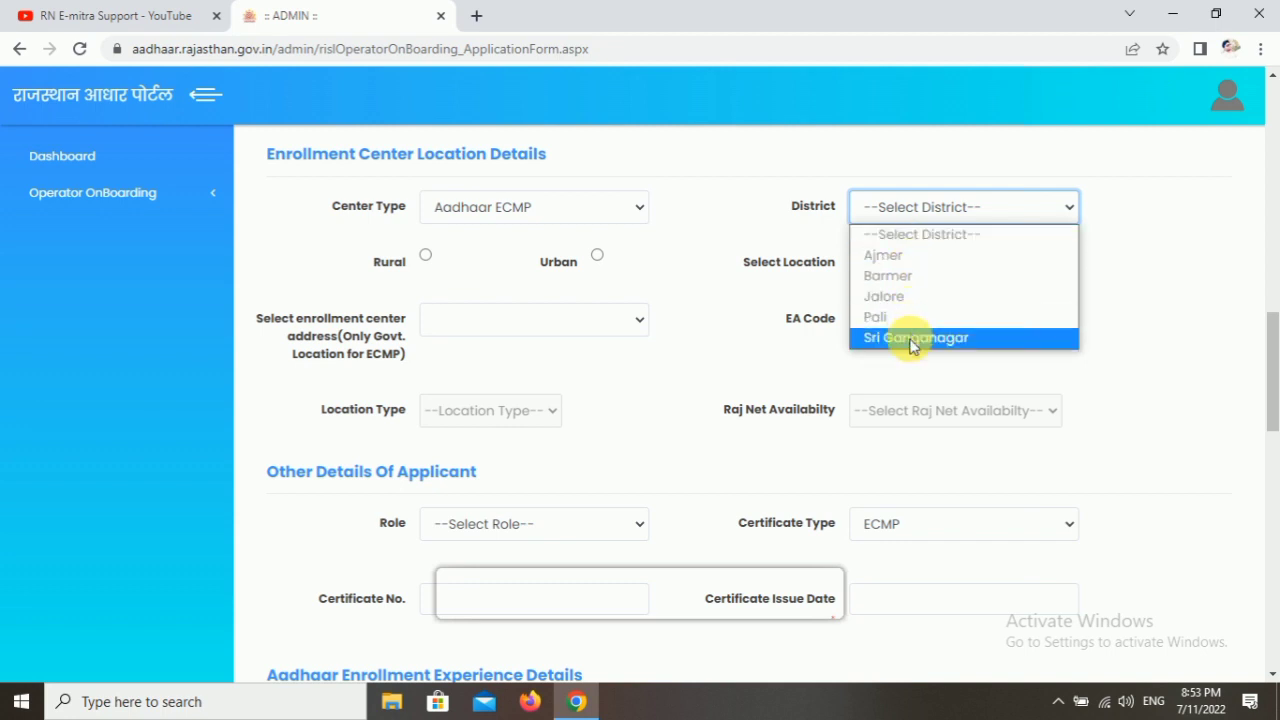
{"action": "left_click", "coordinate": [922, 278]}
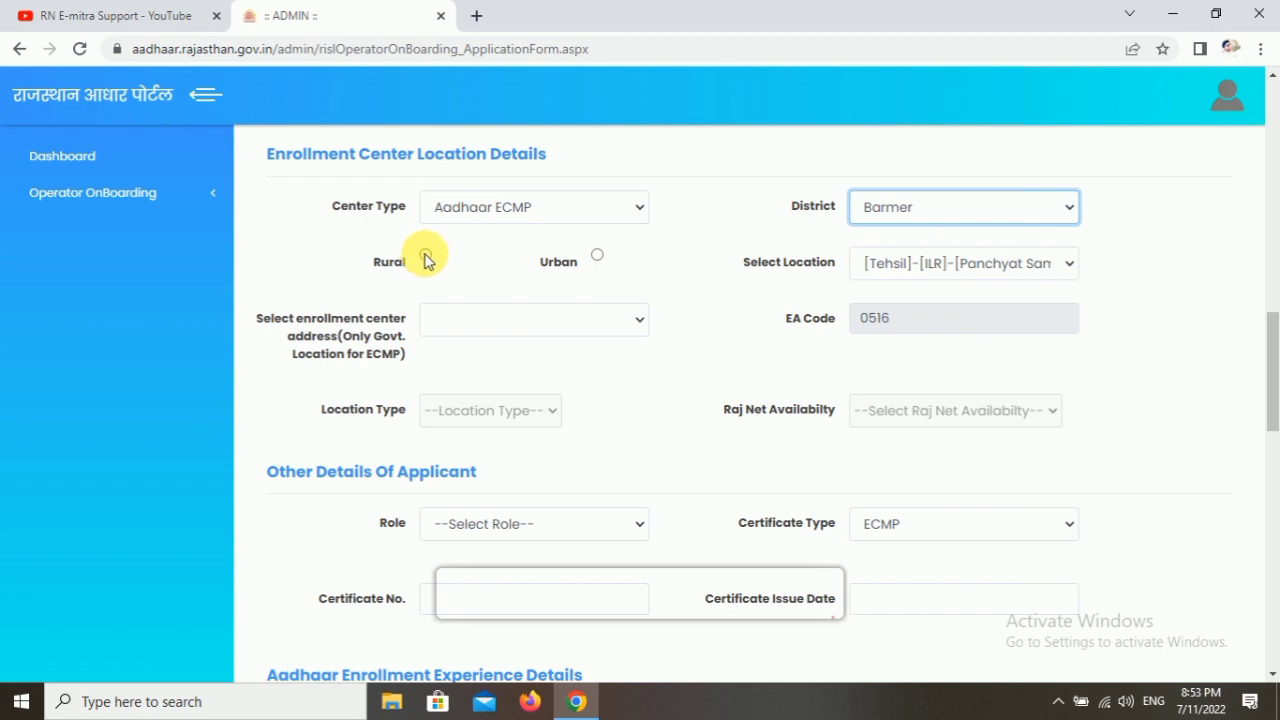
{"action": "left_click", "coordinate": [425, 256]}
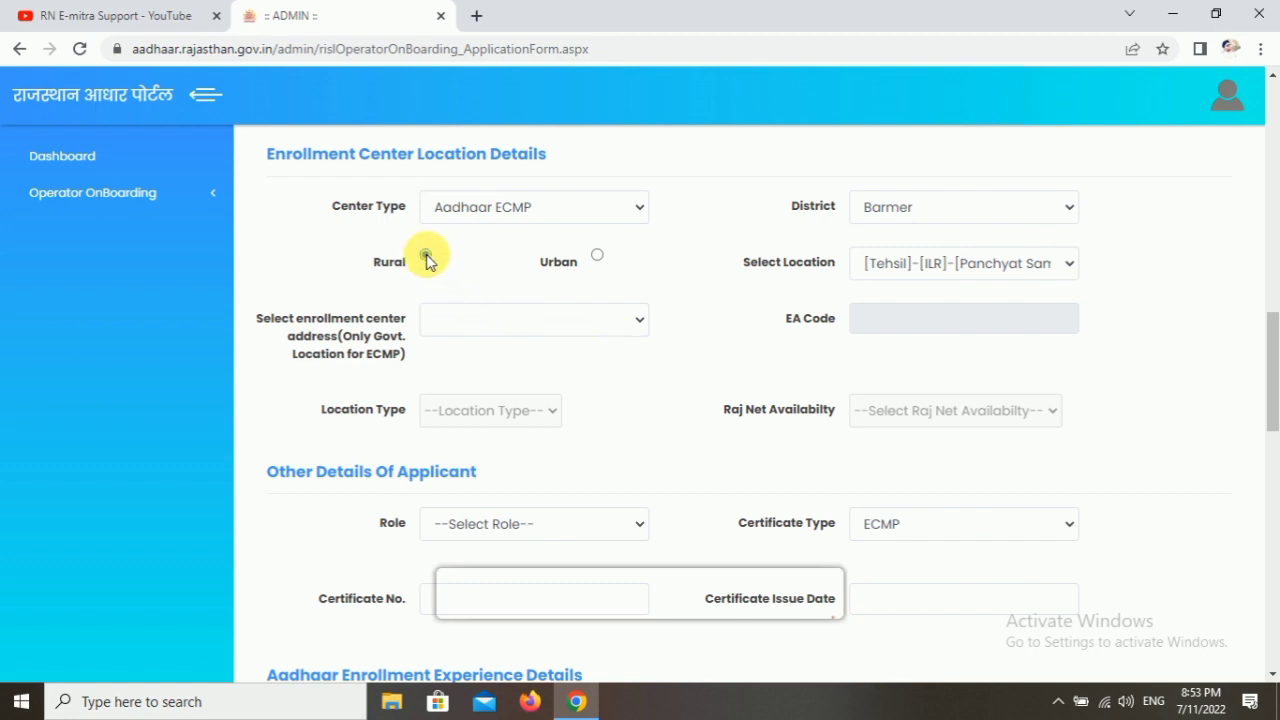
- Pick the single tehsil-ILR location entry and highlight the EA Code 0516
{"action": "left_click", "coordinate": [997, 266]}
{"action": "left_click", "coordinate": [1000, 268]}
{"action": "left_click", "coordinate": [1000, 268]}
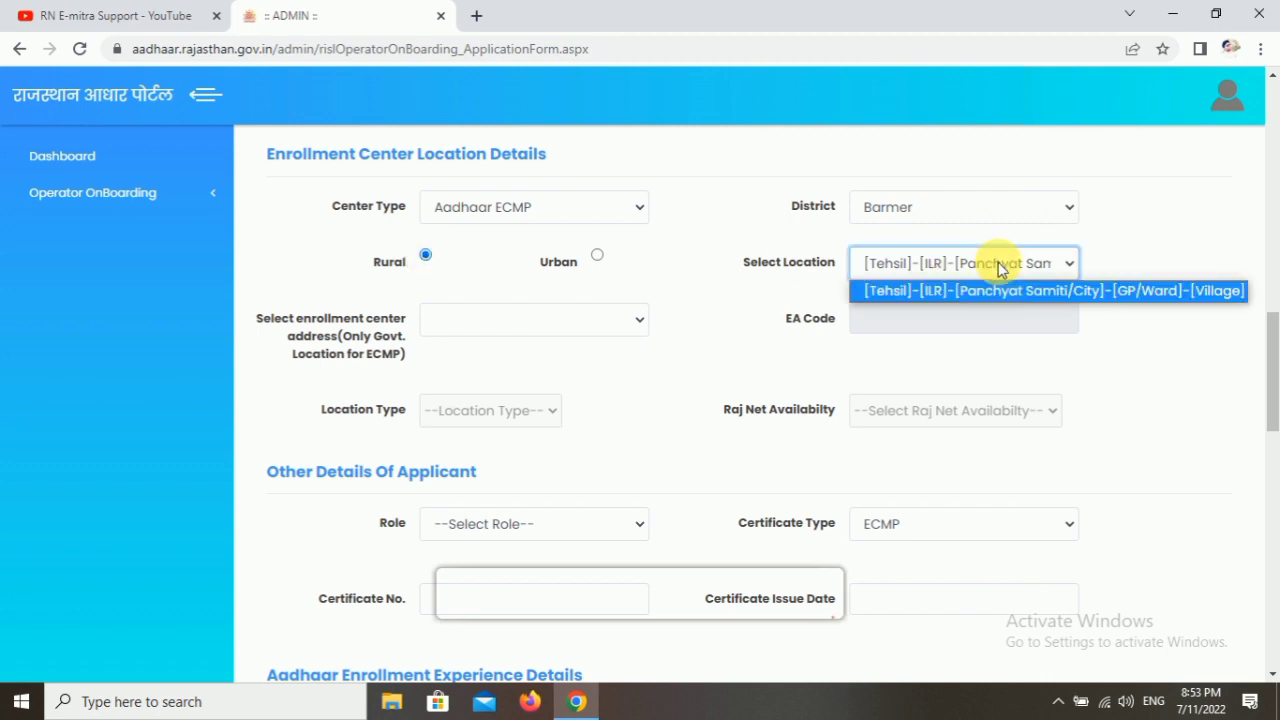
{"action": "left_click", "coordinate": [997, 294]}
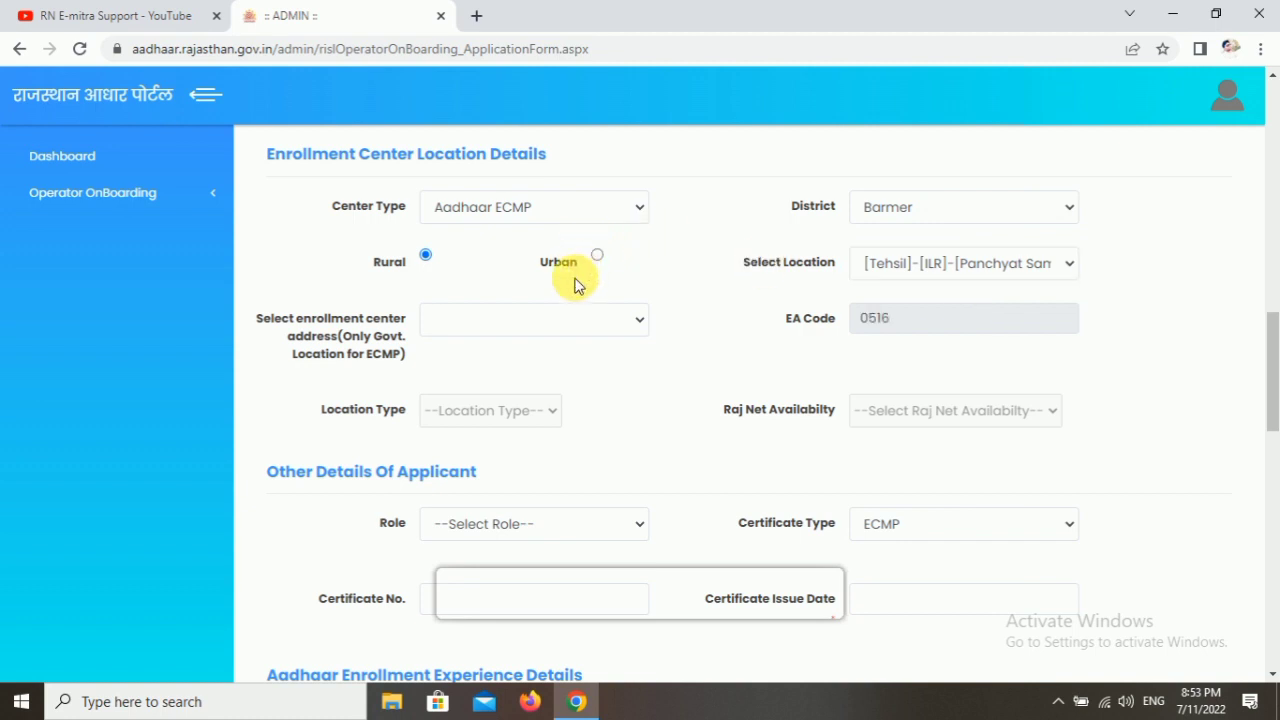
{"action": "left_click", "coordinate": [631, 320]}
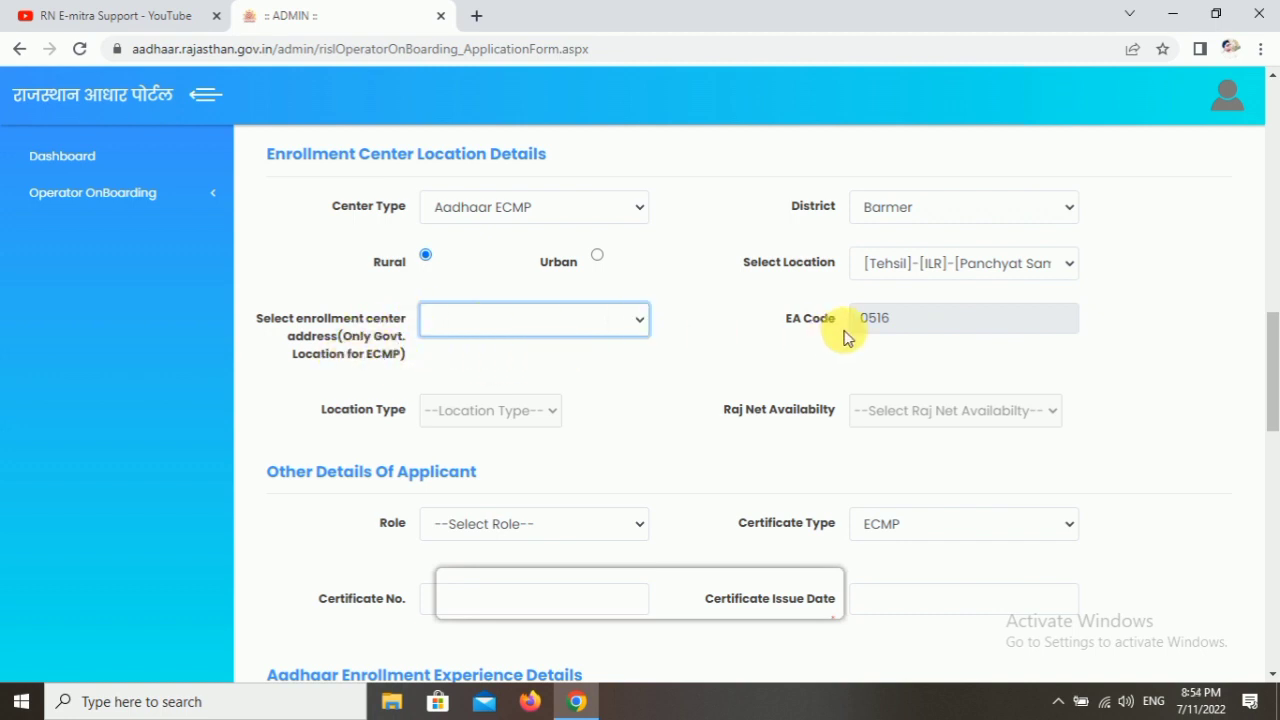
{"action": "left_click_drag", "start_coordinate": [929, 317], "coordinate": [851, 318]}
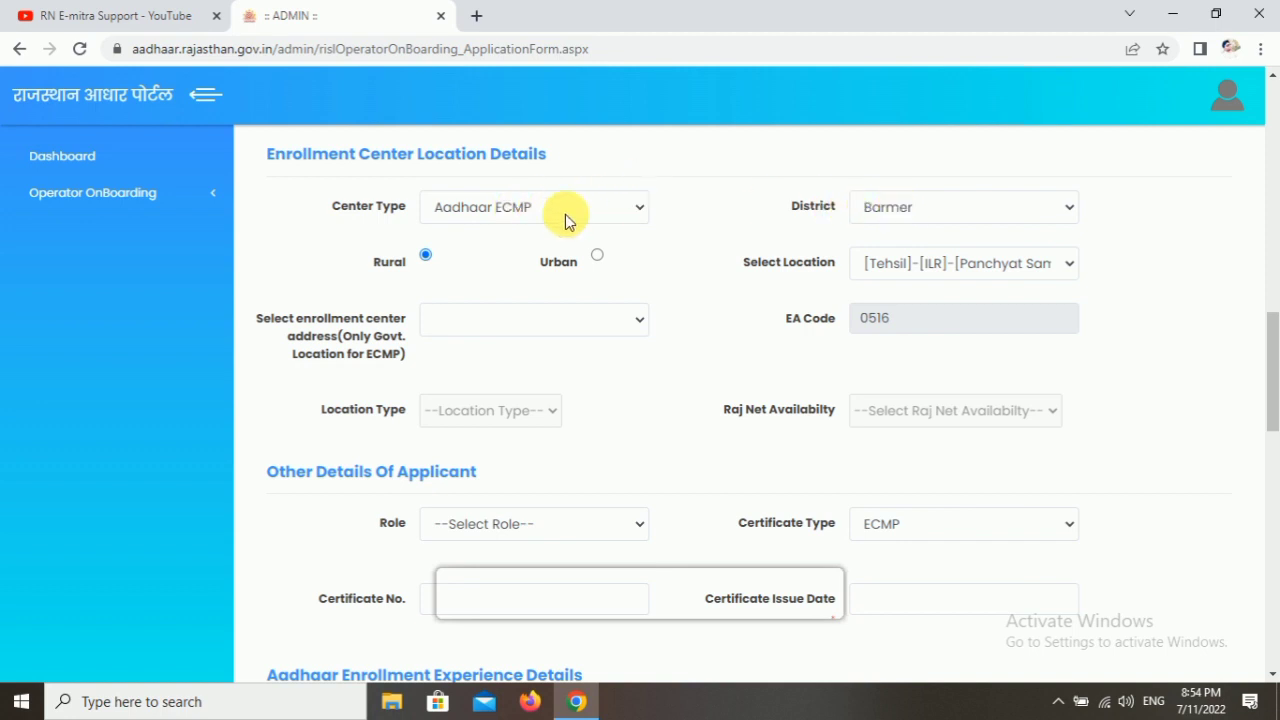
- Switch Center Type to Aadhaar CELC, then back to Aadhaar ECMP
{"action": "left_click", "coordinate": [607, 209]}
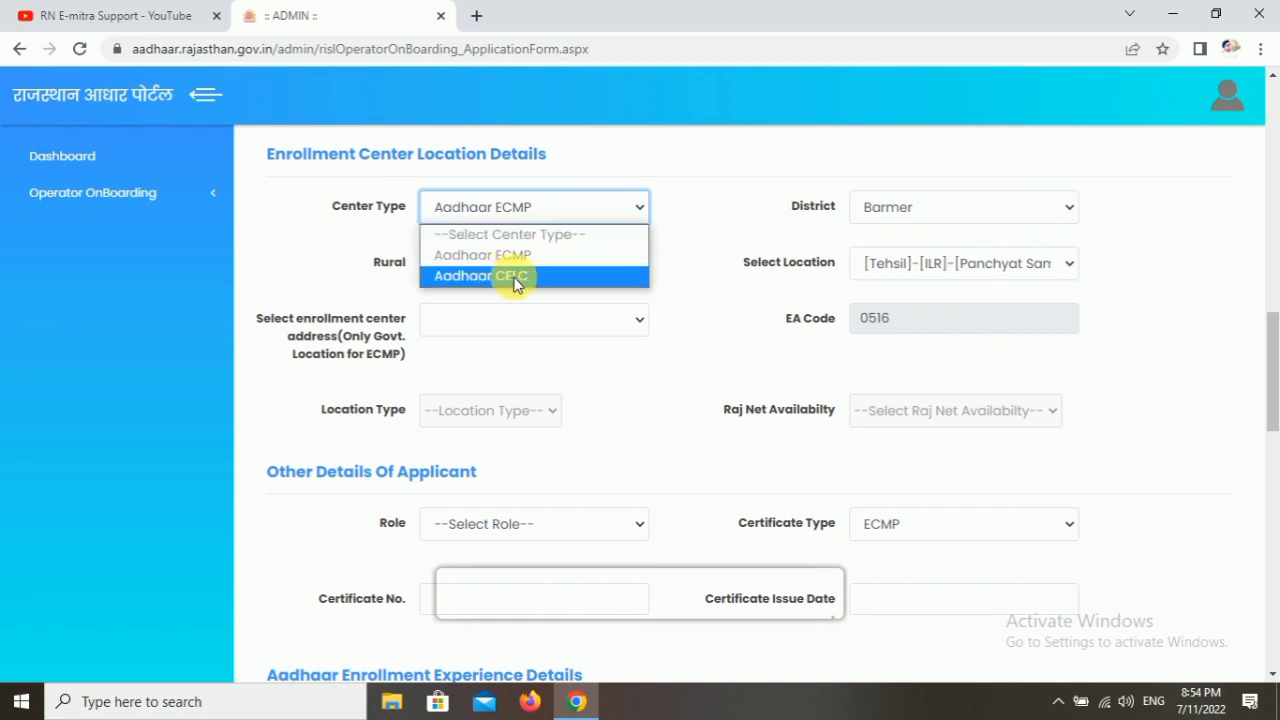
{"action": "left_click", "coordinate": [555, 277]}
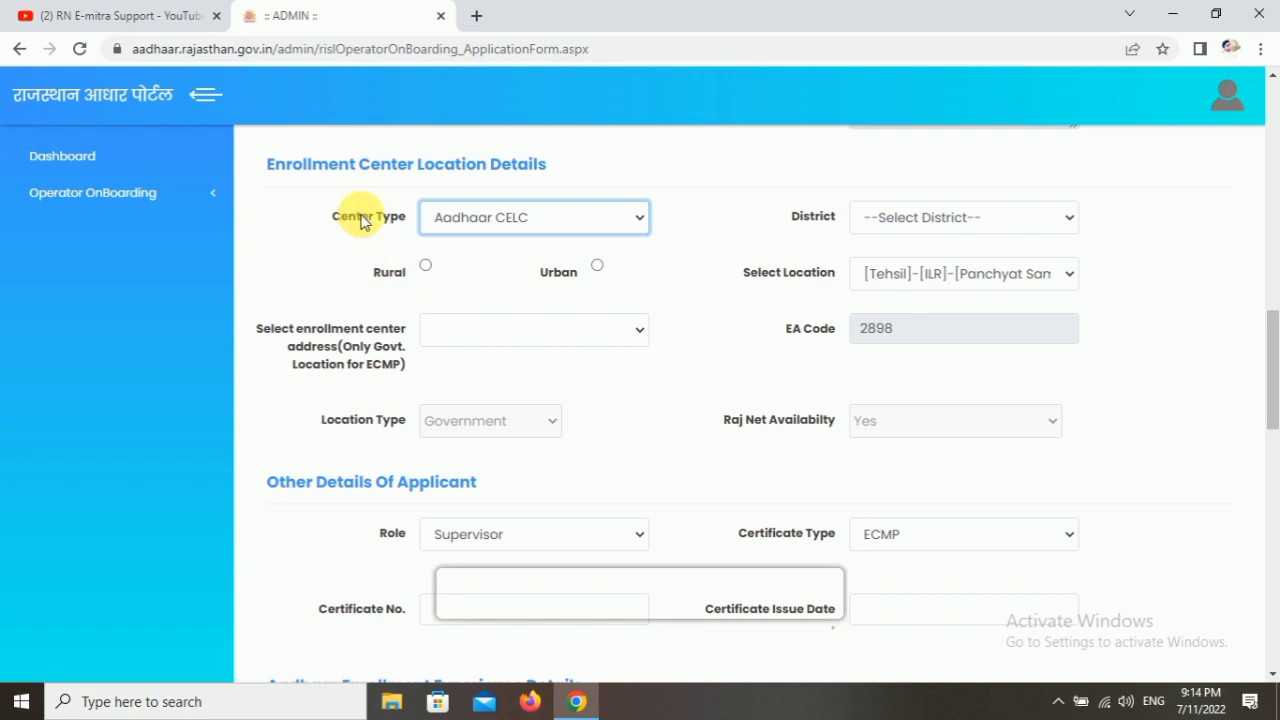
{"action": "left_click_drag", "start_coordinate": [408, 211], "coordinate": [337, 229]}
{"action": "left_click", "coordinate": [336, 230]}
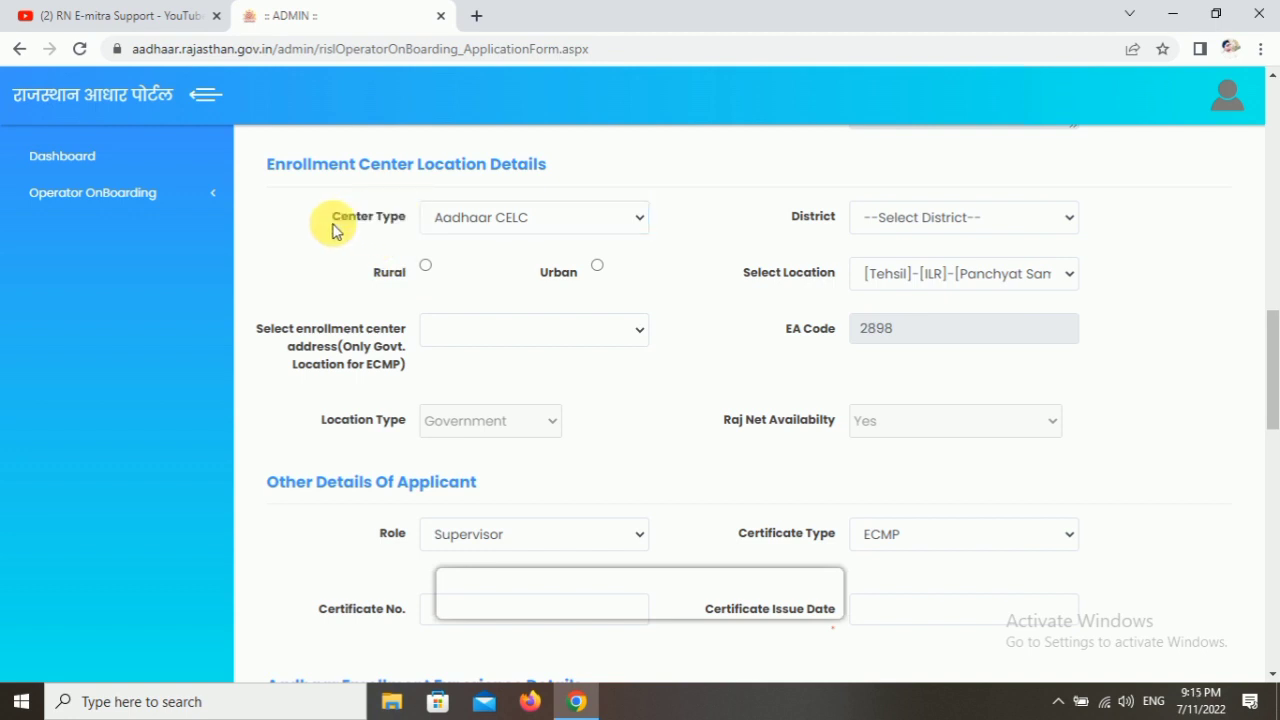
{"action": "left_click", "coordinate": [514, 216]}
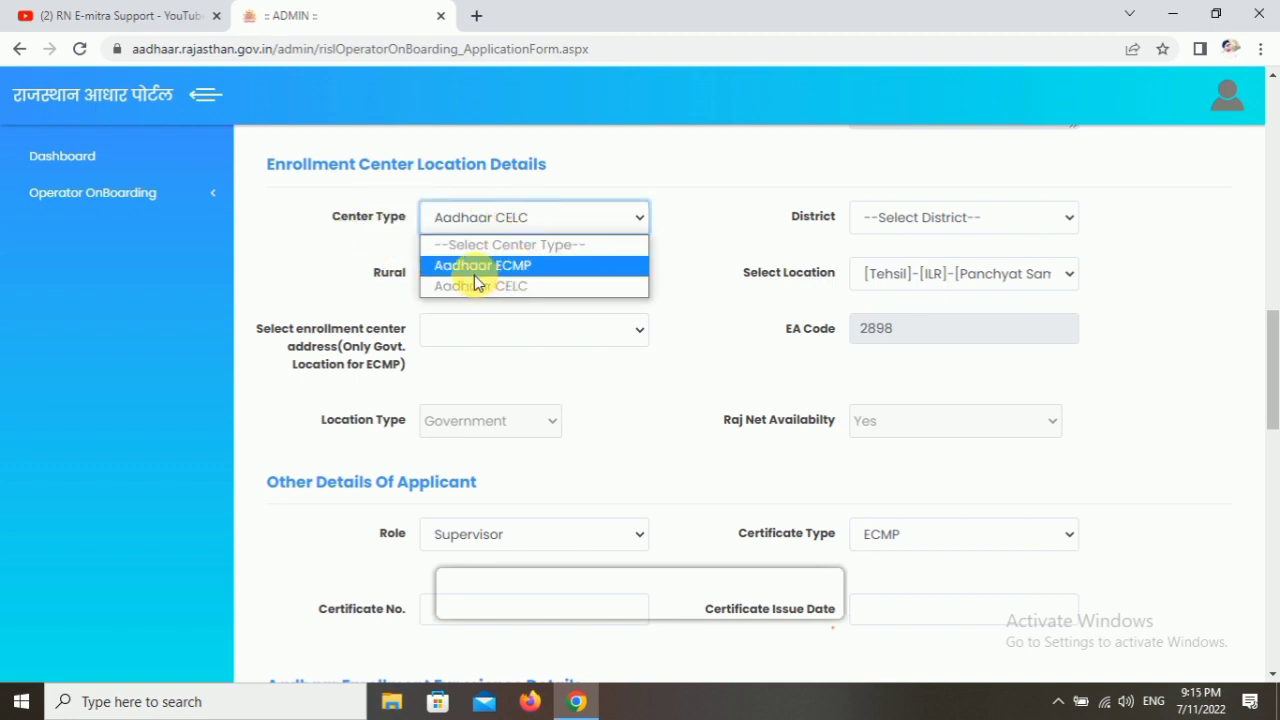
{"action": "left_click", "coordinate": [531, 266]}
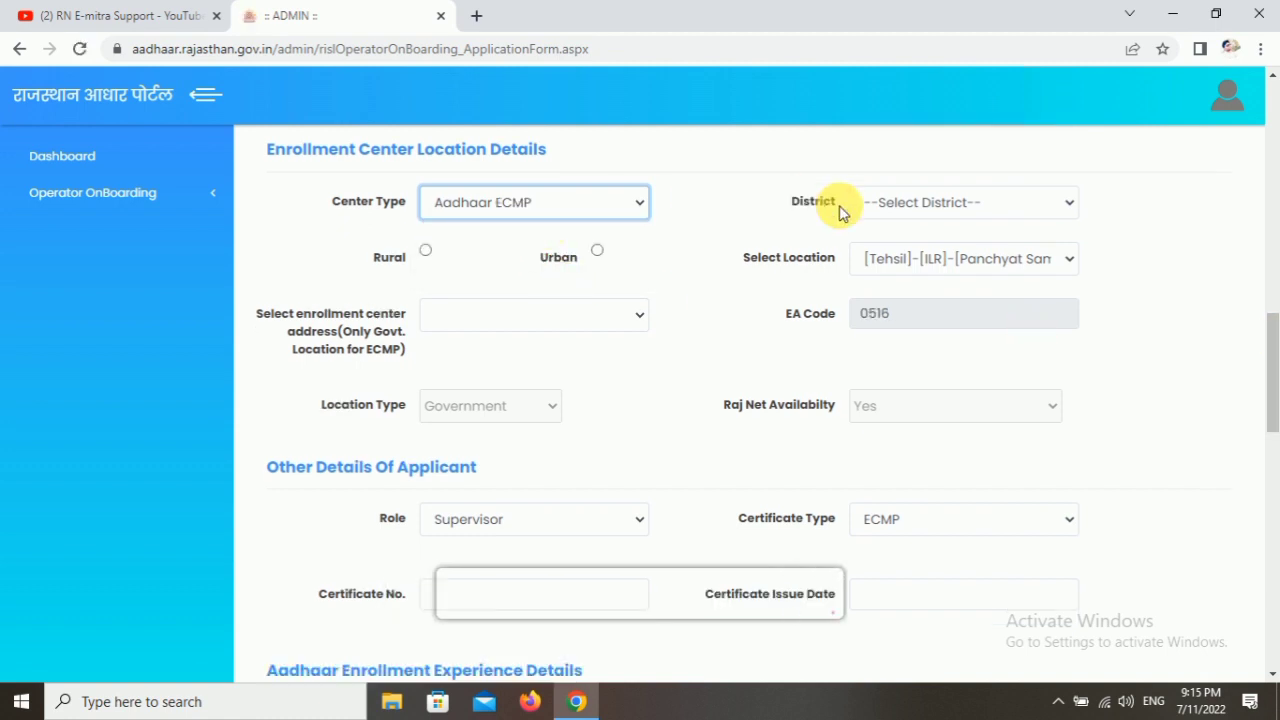
- Set District Sri Ganganagar, Rural, location Raisinghnagar, and address Bharat Nirman Rajeev Gandhi Seva Kendra
{"action": "left_click", "coordinate": [917, 202]}
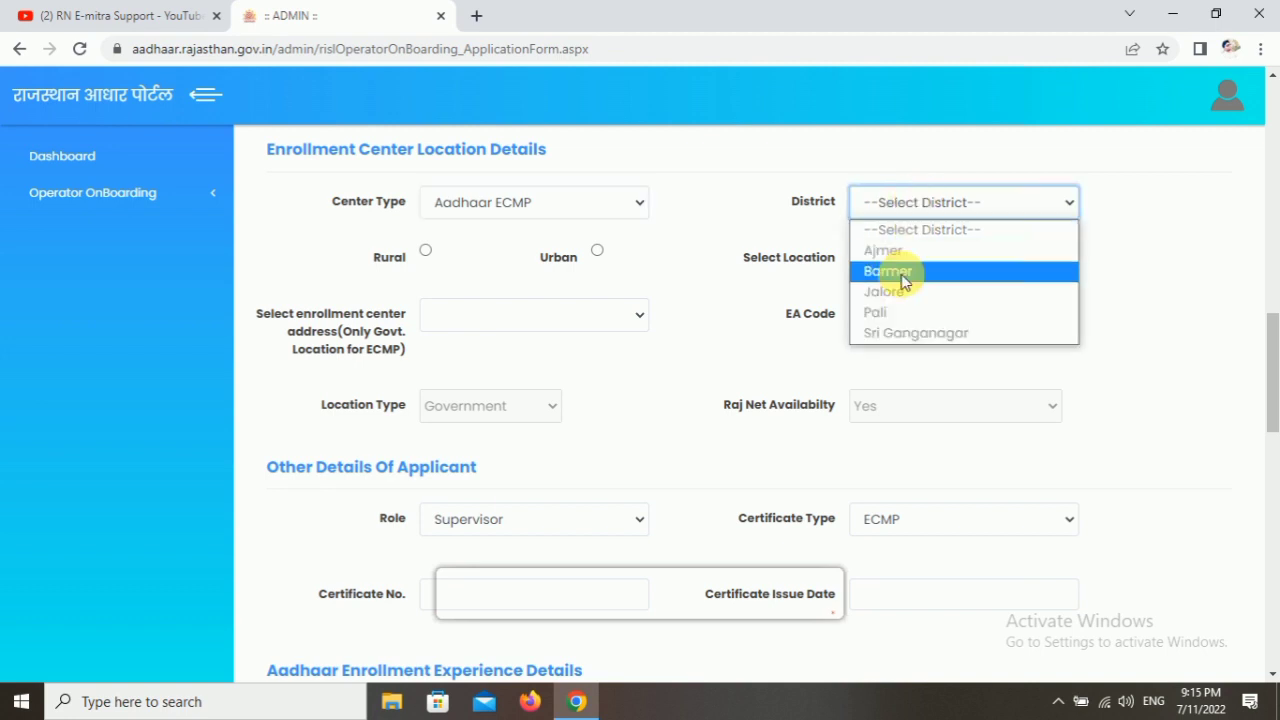
{"action": "left_click", "coordinate": [896, 334]}
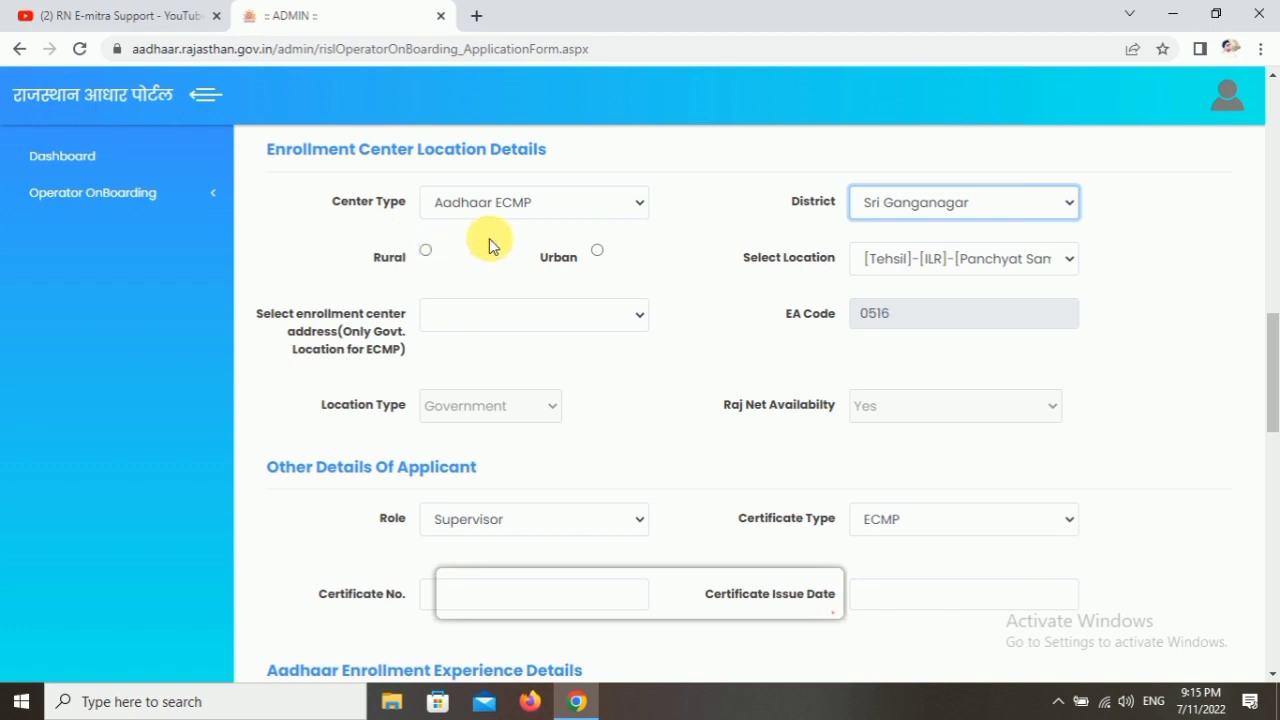
{"action": "left_click", "coordinate": [424, 251]}
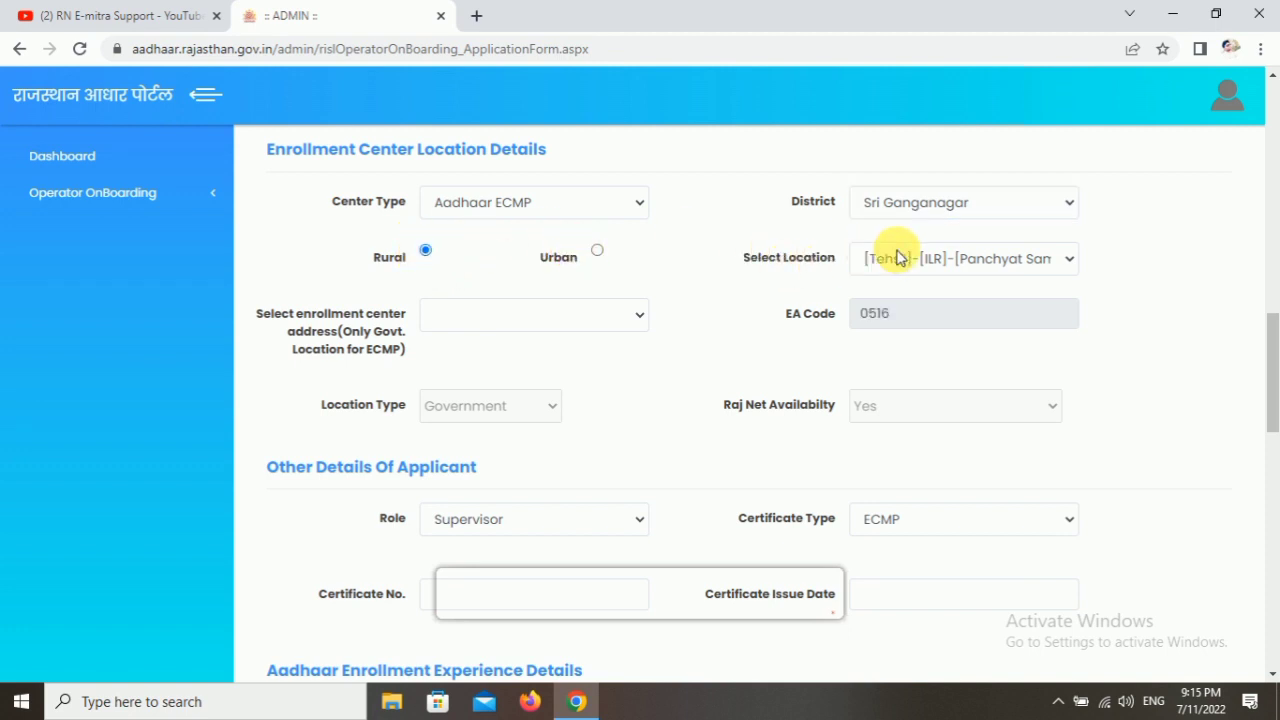
{"action": "left_click", "coordinate": [937, 259]}
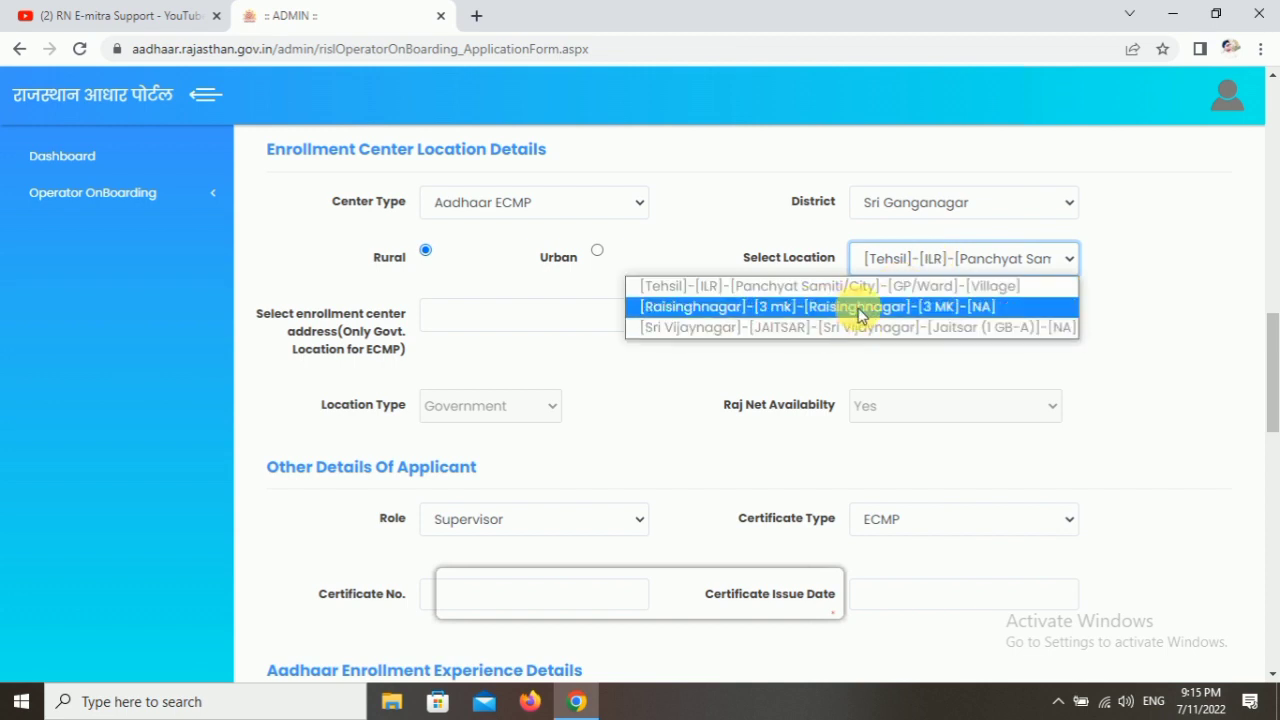
{"action": "left_click", "coordinate": [860, 307]}
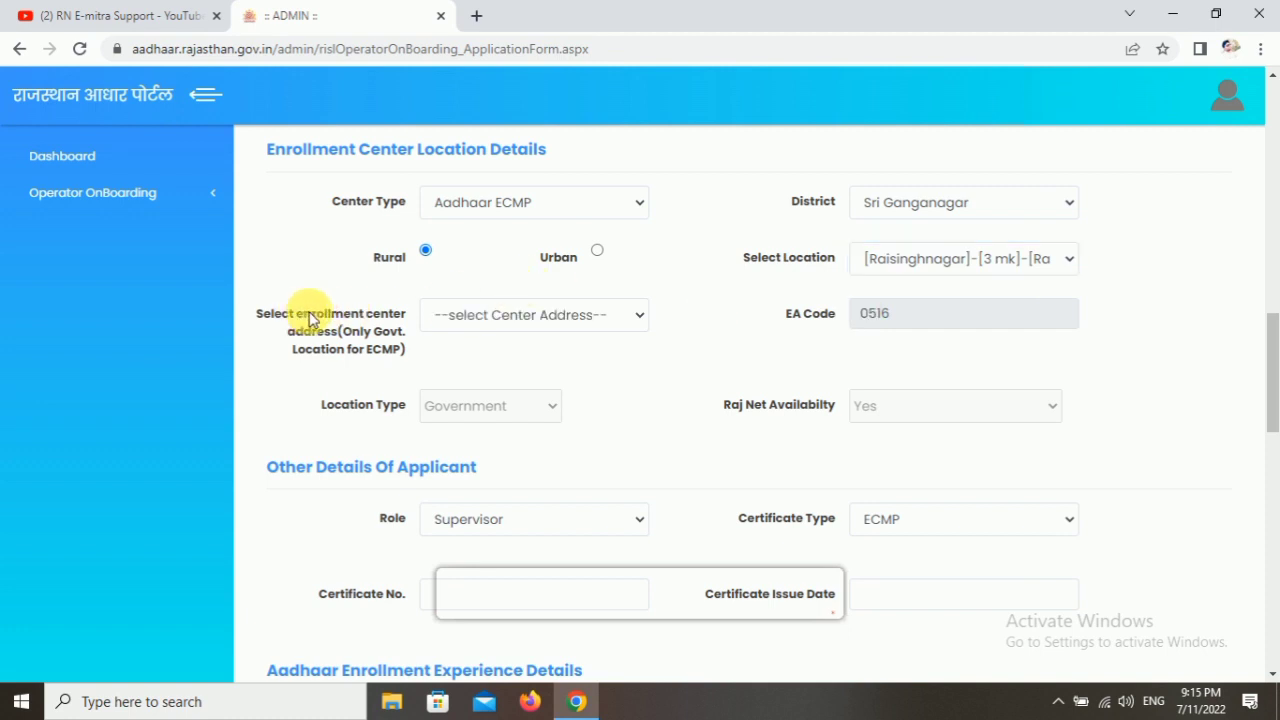
{"action": "left_click", "coordinate": [497, 322]}
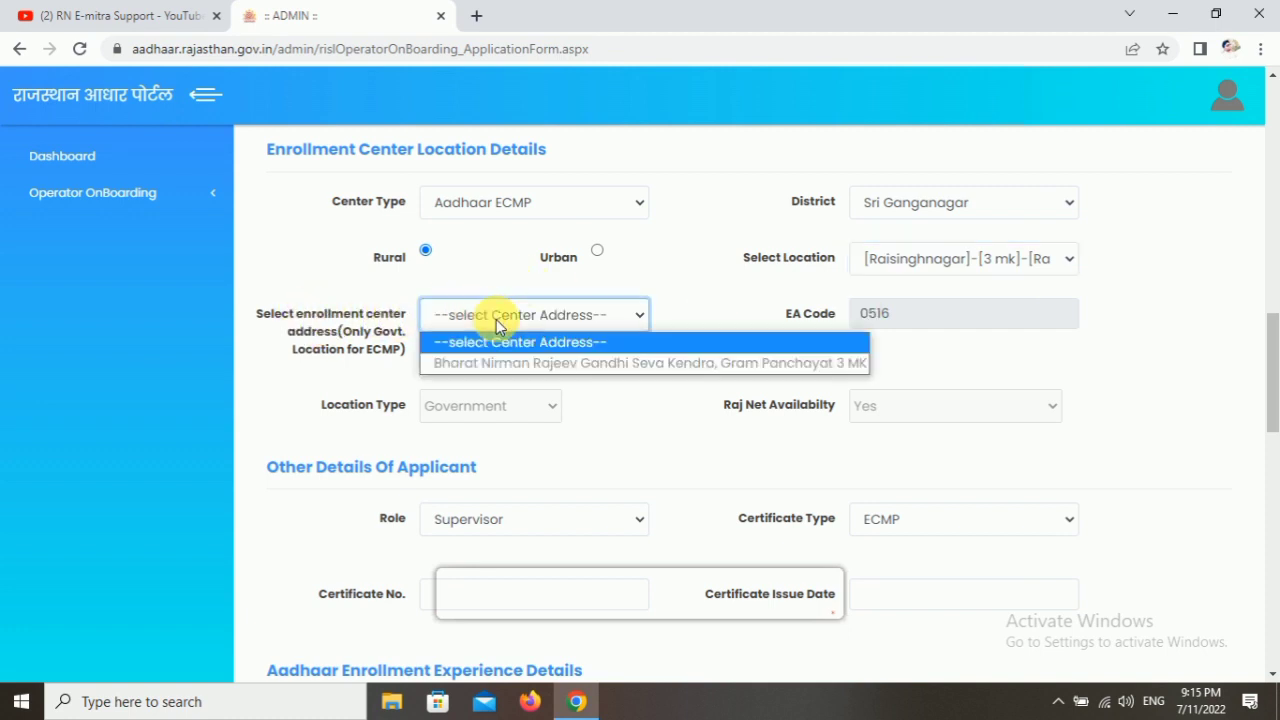
{"action": "left_click", "coordinate": [560, 363]}
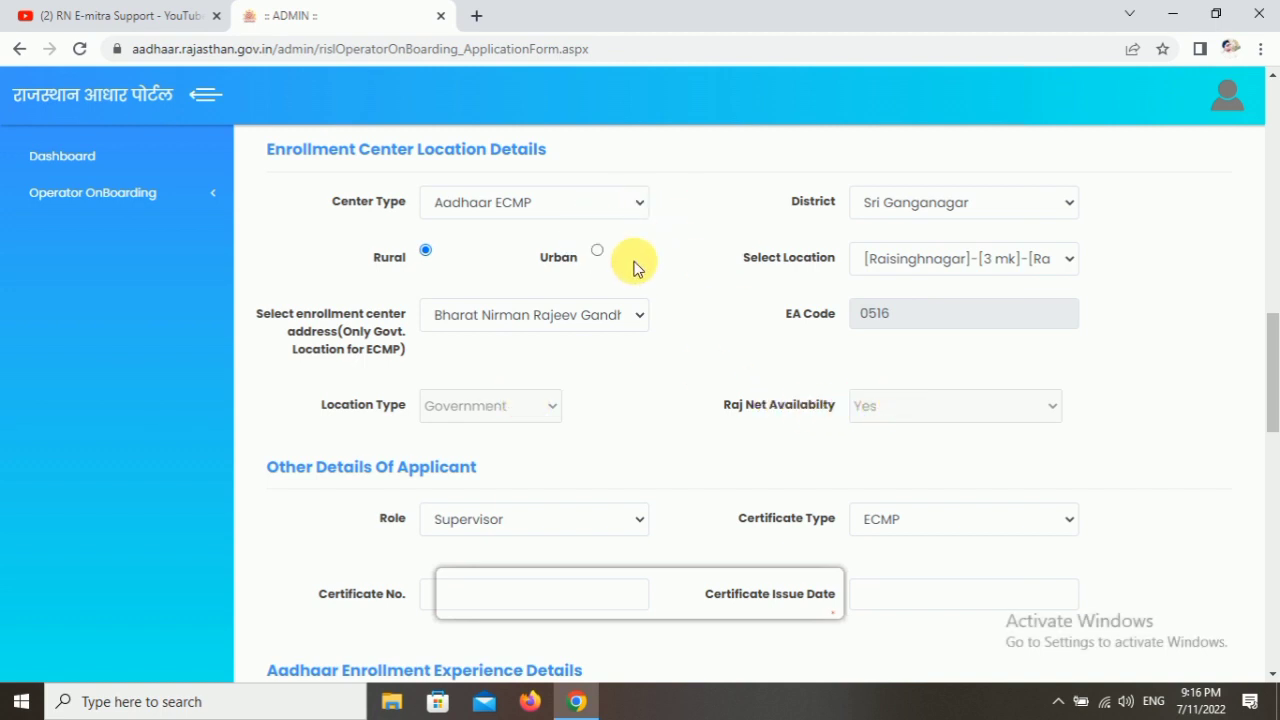
- Keep the applicant role as Supervisor and the certificate type as ECMP
{"action": "left_click_drag", "start_coordinate": [1272, 355], "coordinate": [1270, 410]}
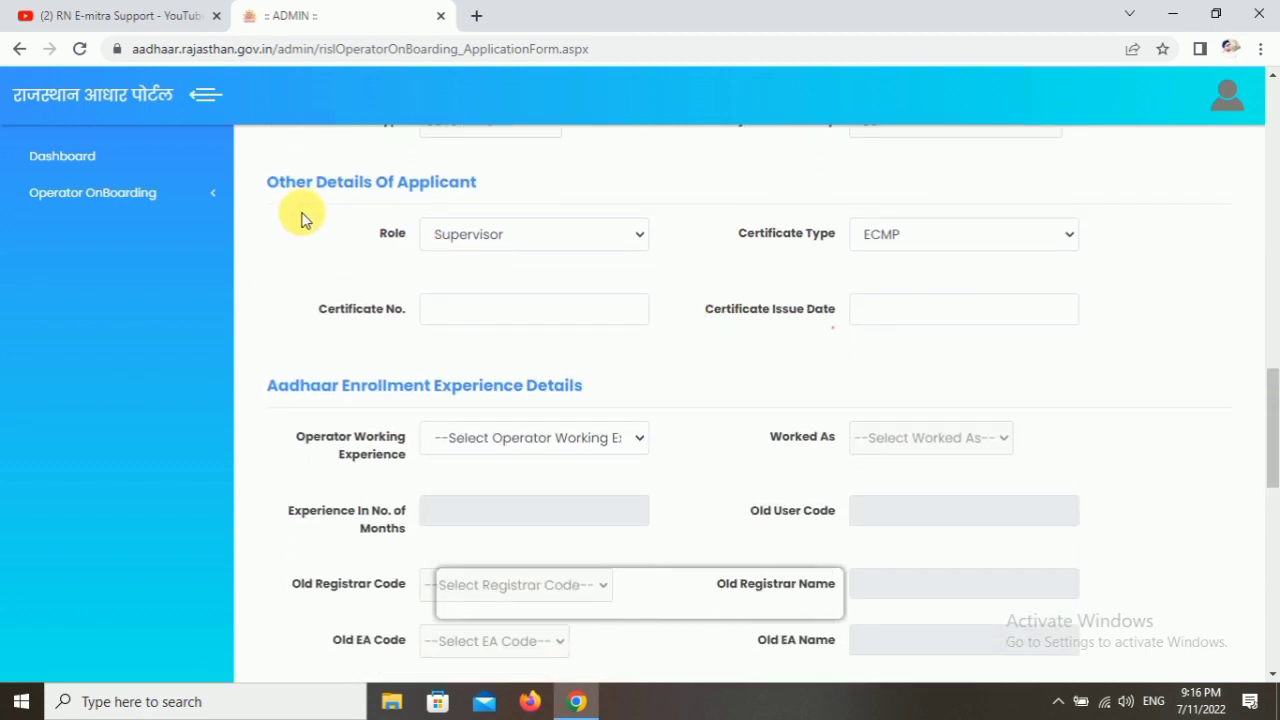
{"action": "left_click", "coordinate": [479, 234]}
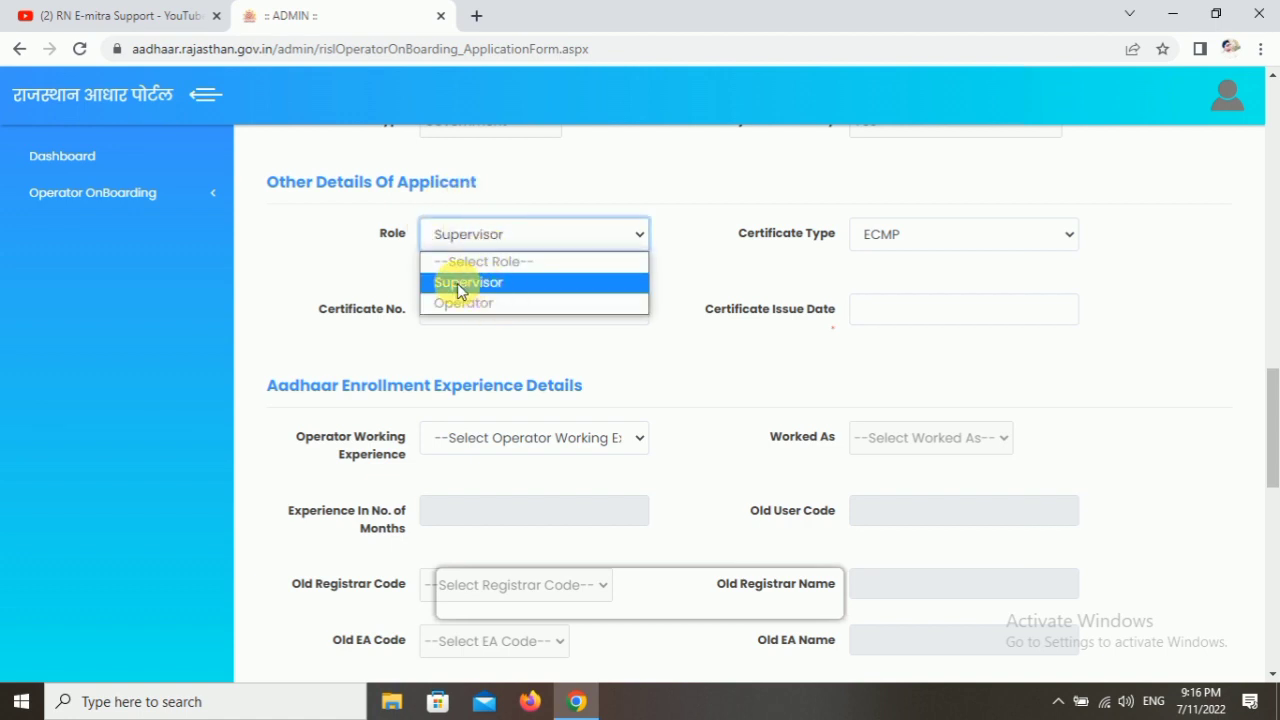
{"action": "left_click", "coordinate": [497, 284]}
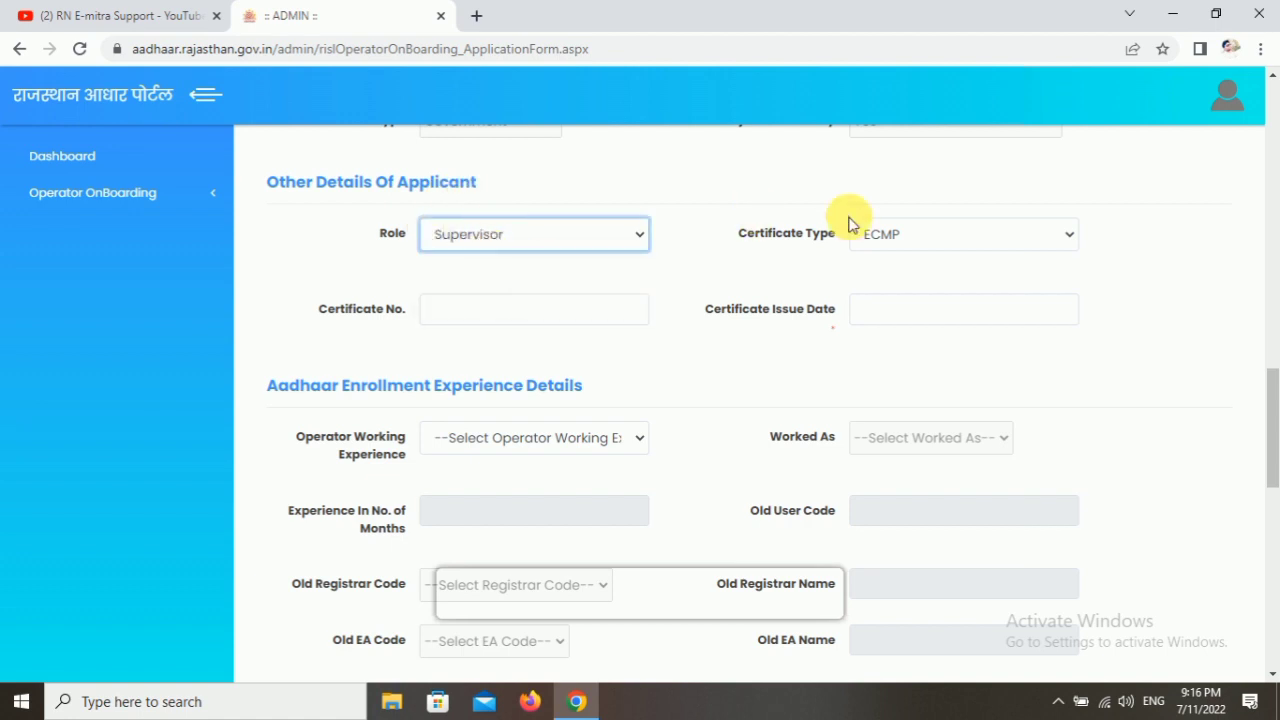
{"action": "left_click", "coordinate": [926, 234]}
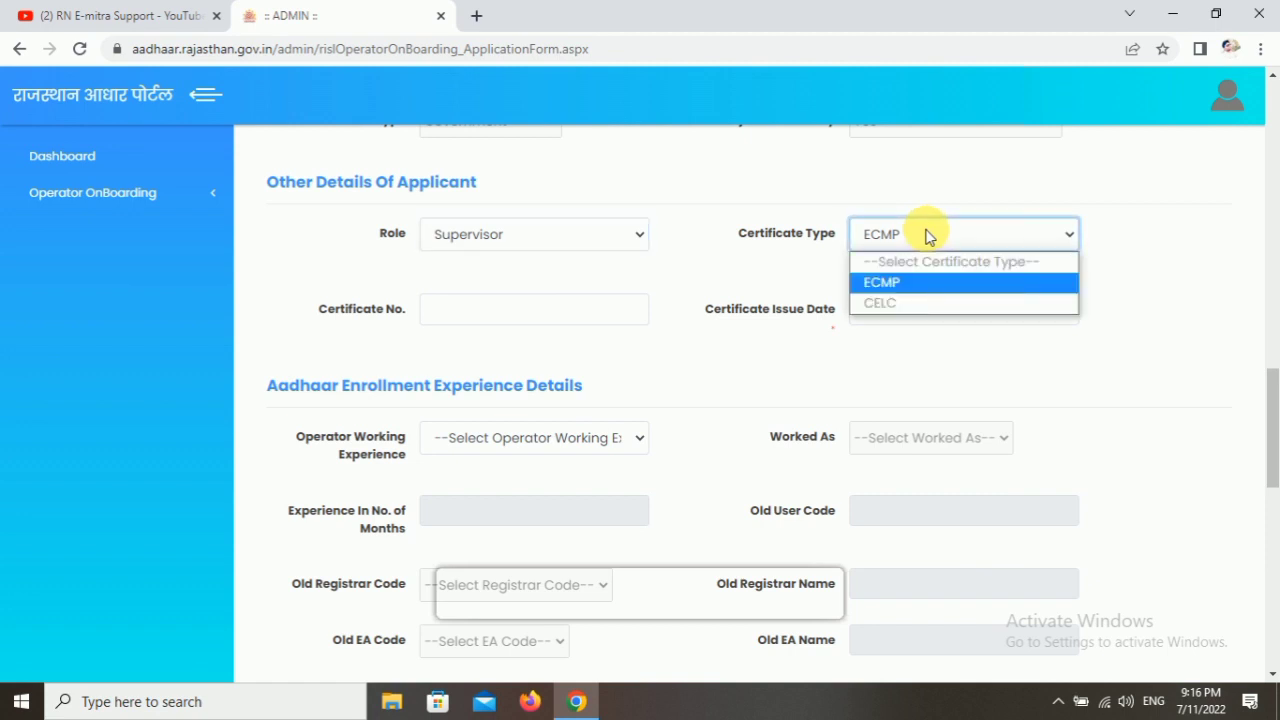
{"action": "left_click", "coordinate": [887, 285]}
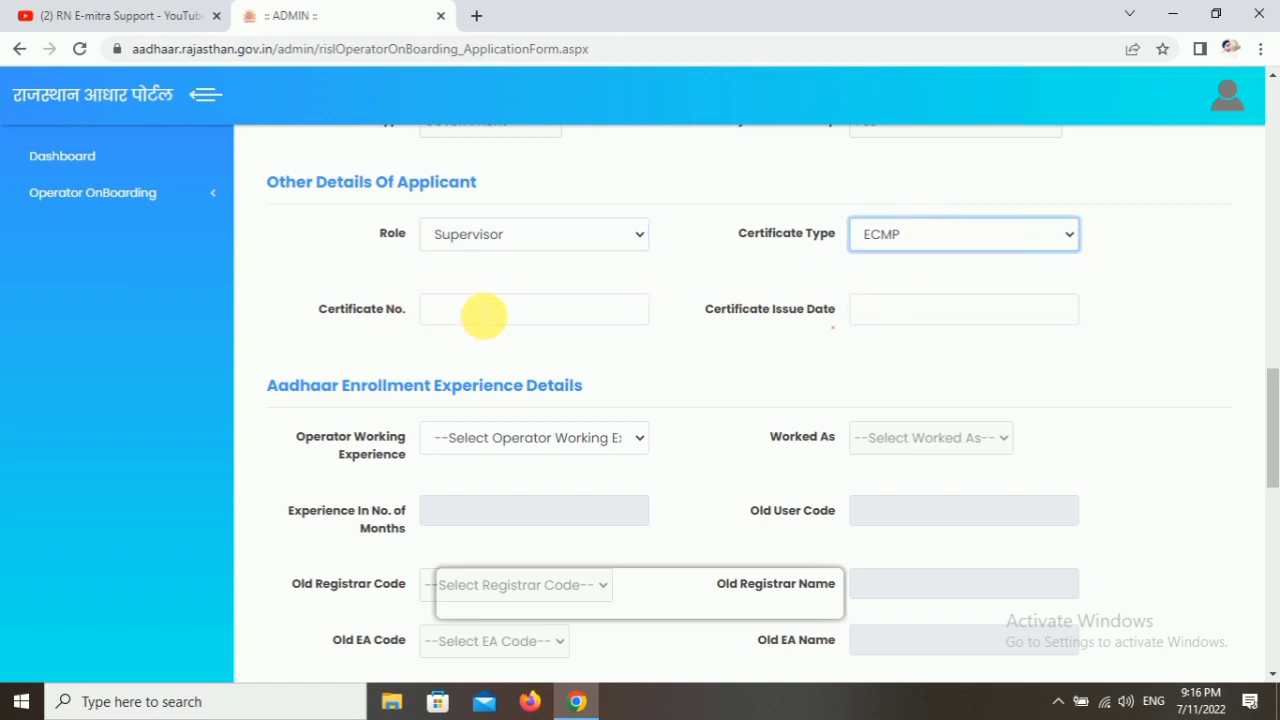
- Leave Certificate No. and Issue Date blank and set Operator Working Experience to No
{"action": "left_click", "coordinate": [492, 315]}
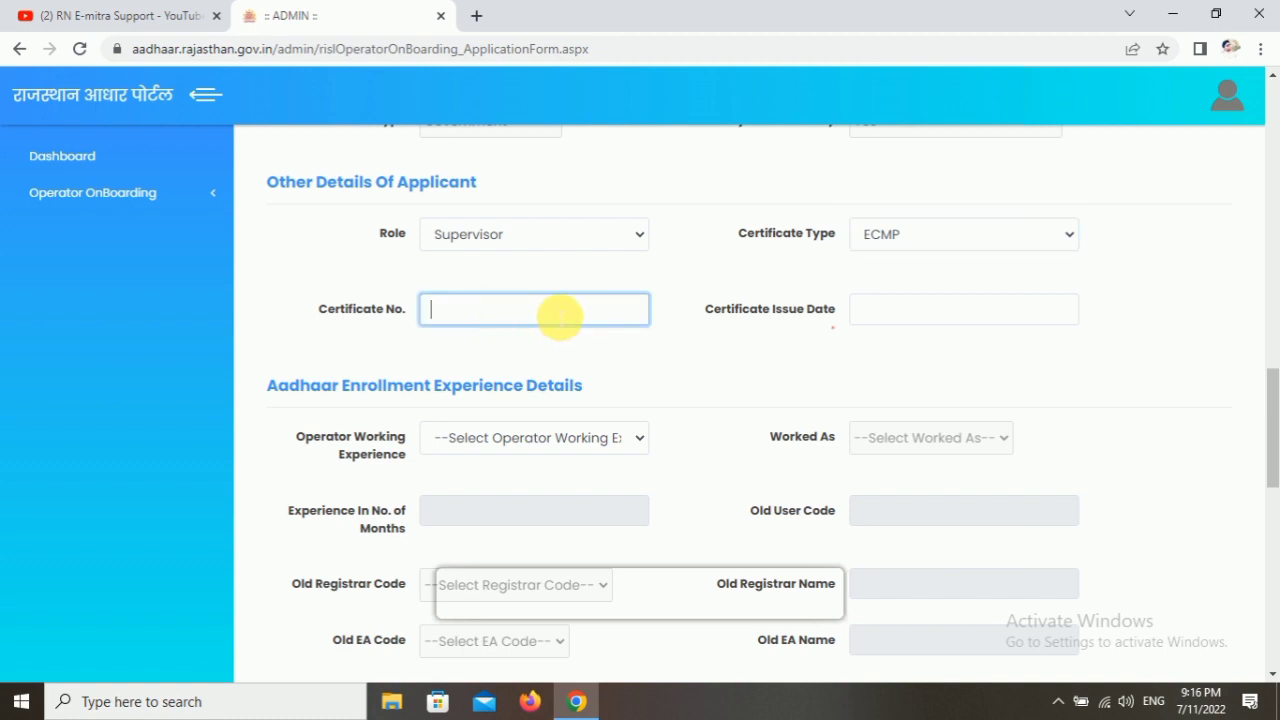
{"action": "left_click", "coordinate": [900, 314]}
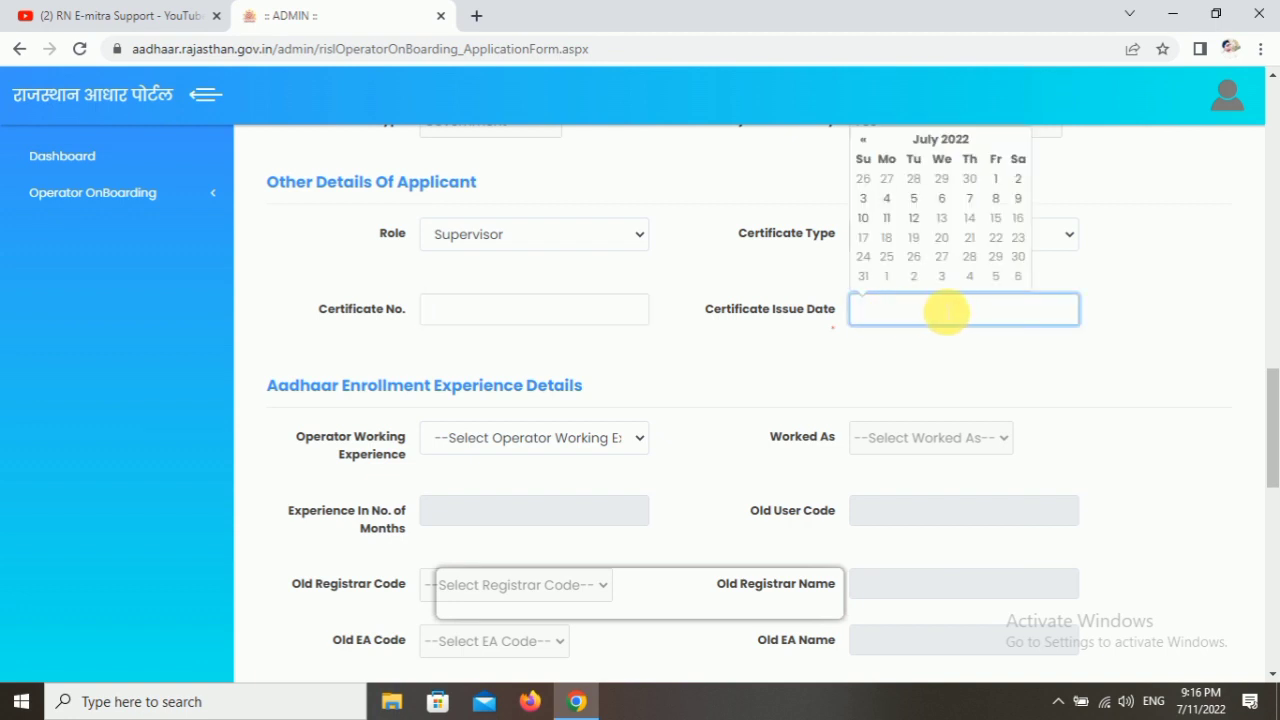
{"action": "left_click", "coordinate": [789, 349]}
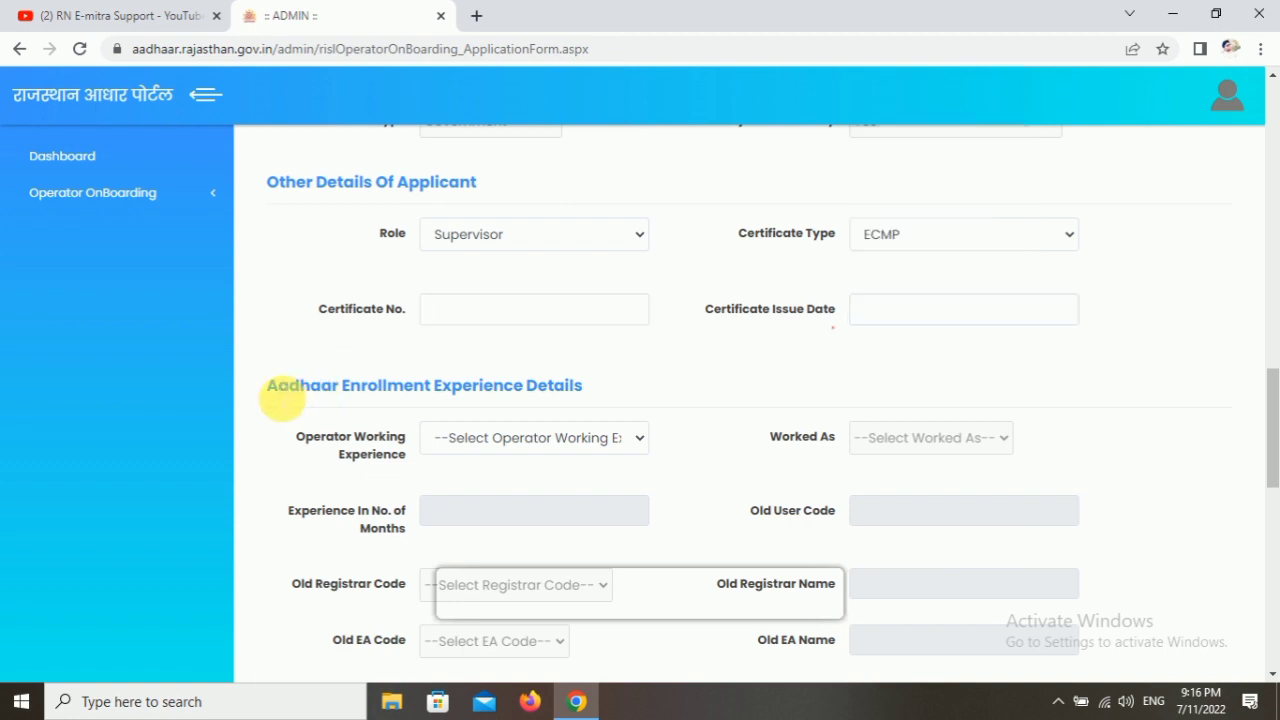
{"action": "left_click", "coordinate": [547, 440]}
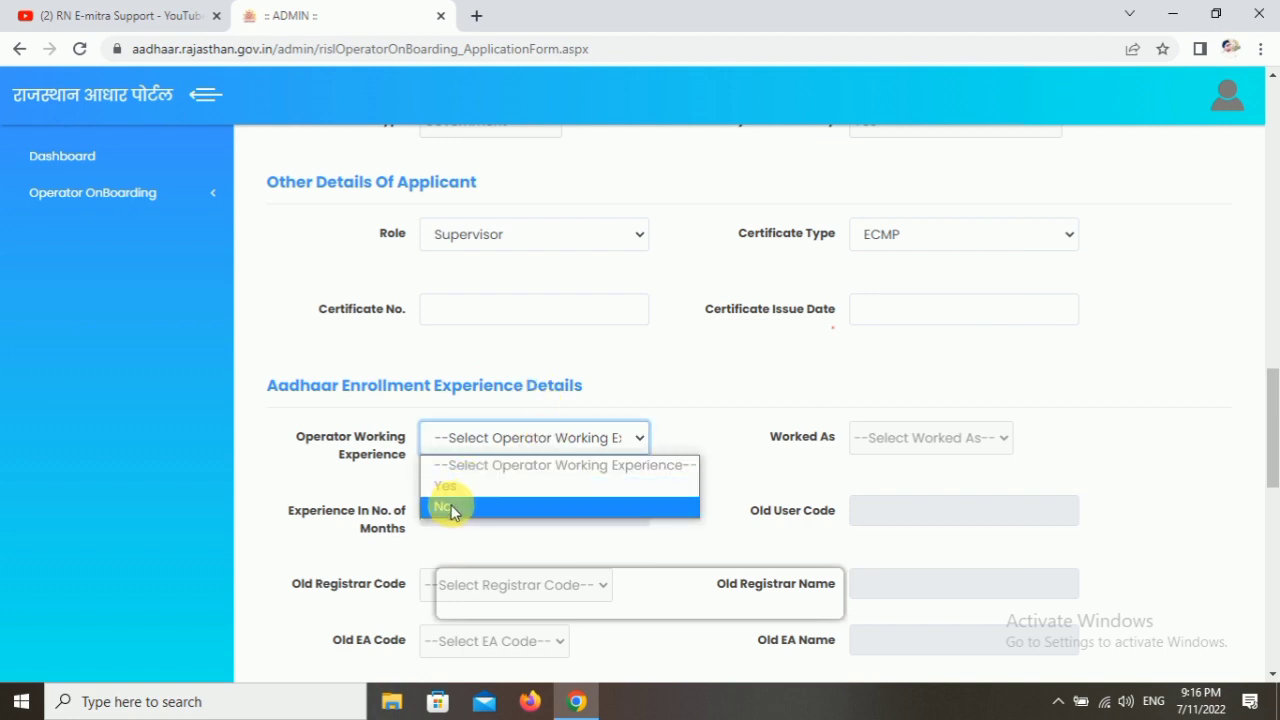
{"action": "left_click", "coordinate": [460, 506]}
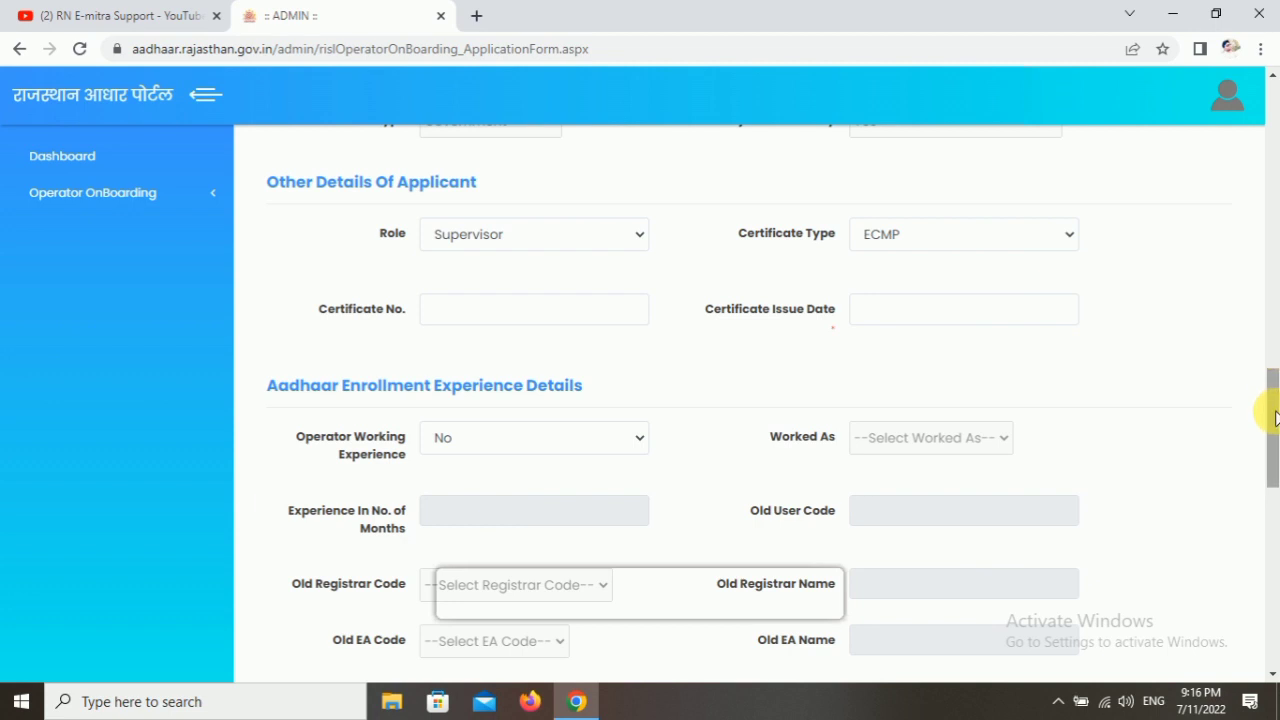
{"action": "left_click_drag", "start_coordinate": [1275, 420], "coordinate": [1275, 455]}
{"action": "left_click_drag", "start_coordinate": [1274, 462], "coordinate": [1269, 508]}
{"action": "left_click", "coordinate": [604, 316]}
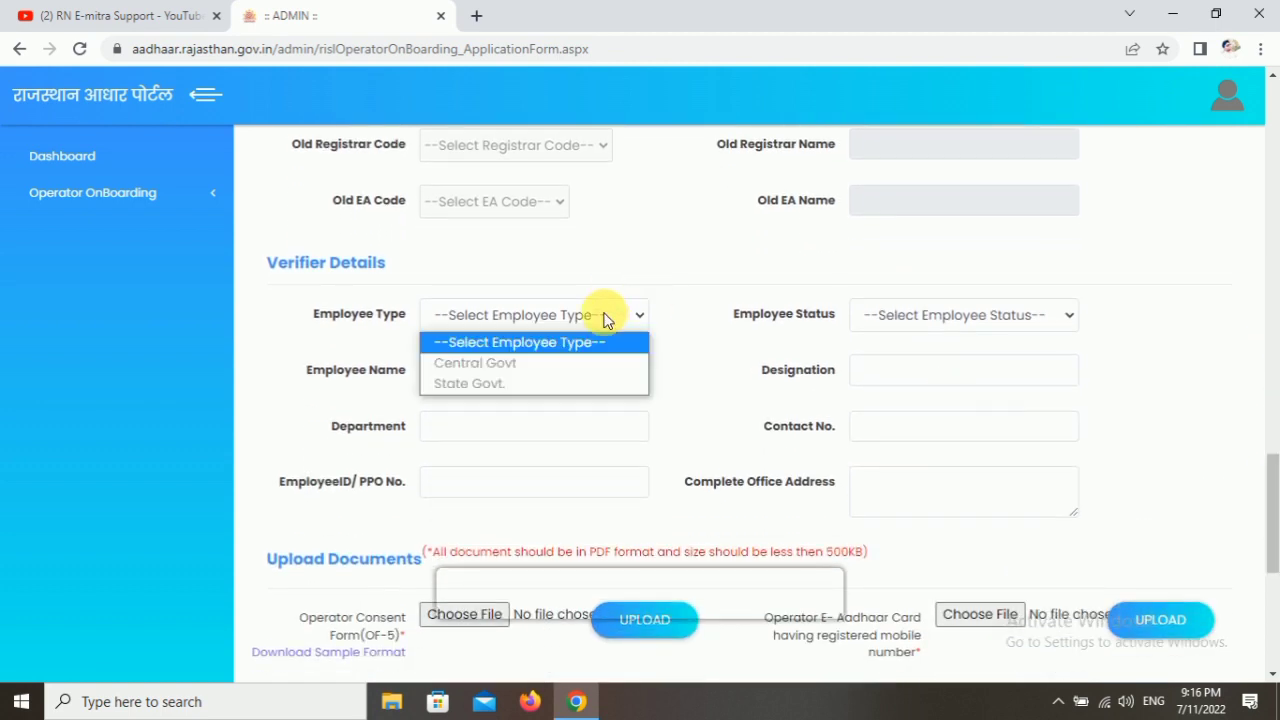
{"action": "left_click", "coordinate": [711, 251]}
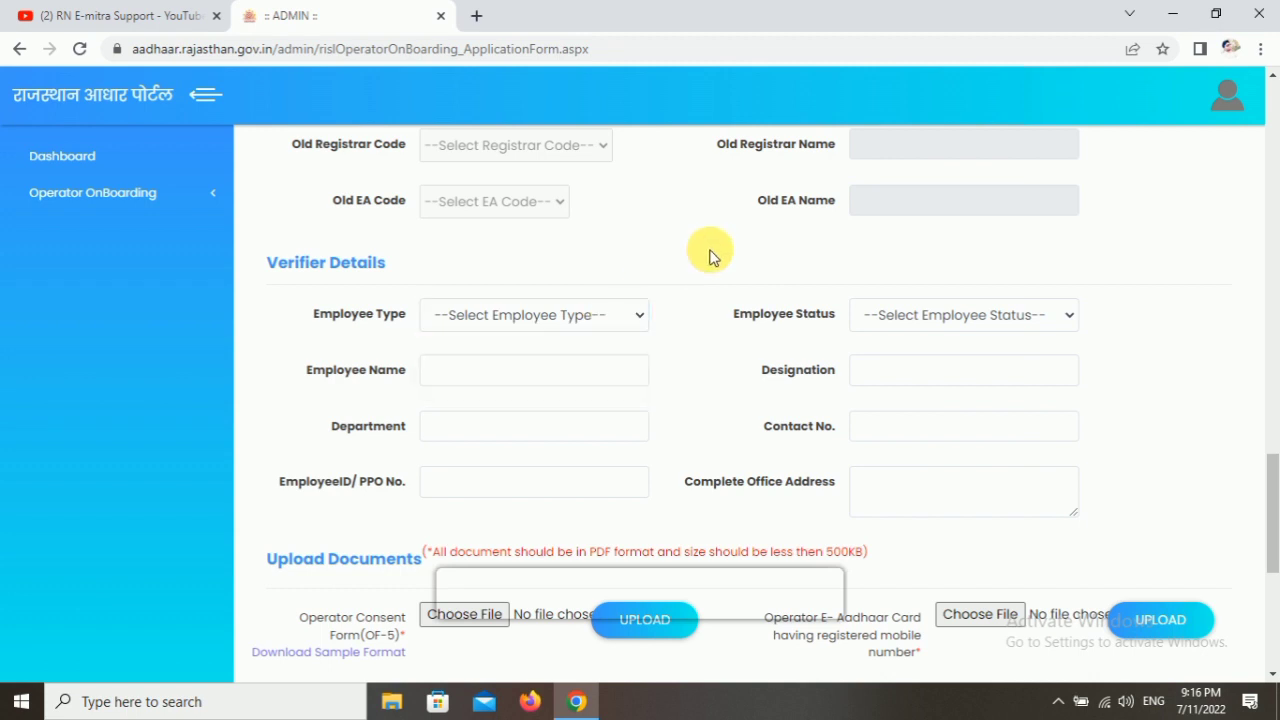
{"action": "left_click_drag", "start_coordinate": [1276, 475], "coordinate": [1276, 445]}
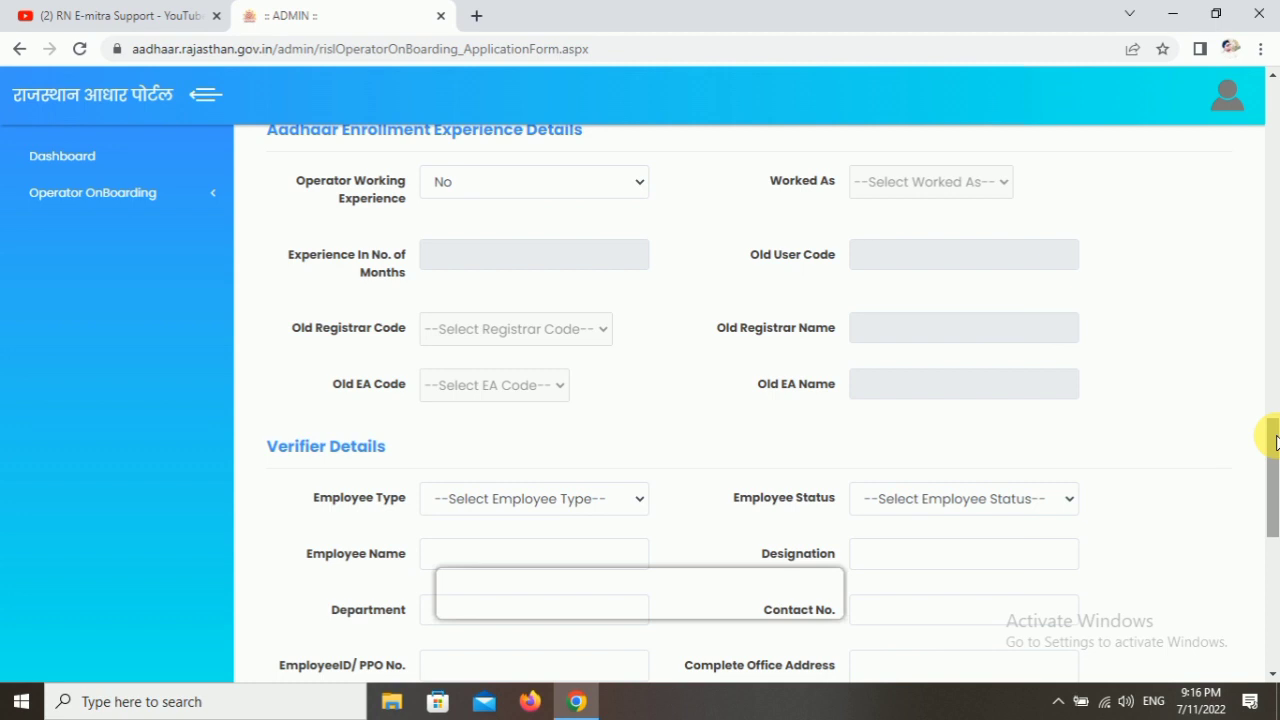
{"action": "left_click_drag", "start_coordinate": [1276, 443], "coordinate": [1275, 434]}
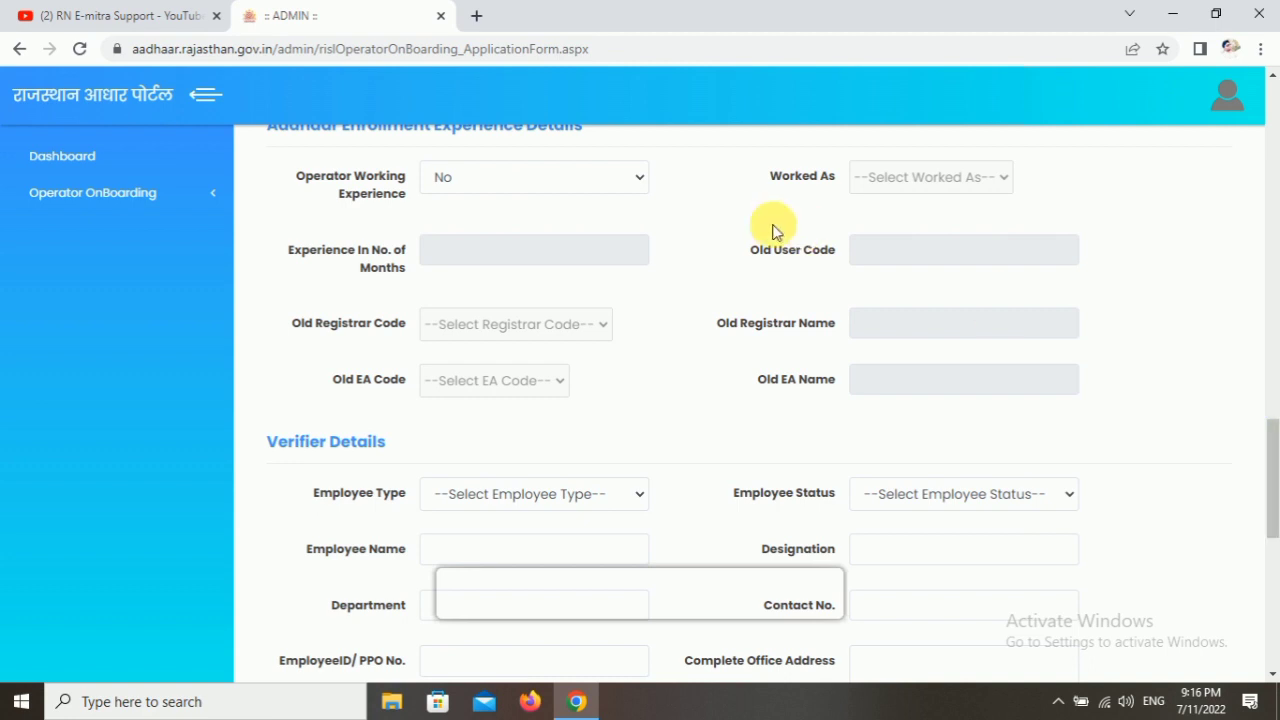
{"action": "left_click", "coordinate": [607, 181]}
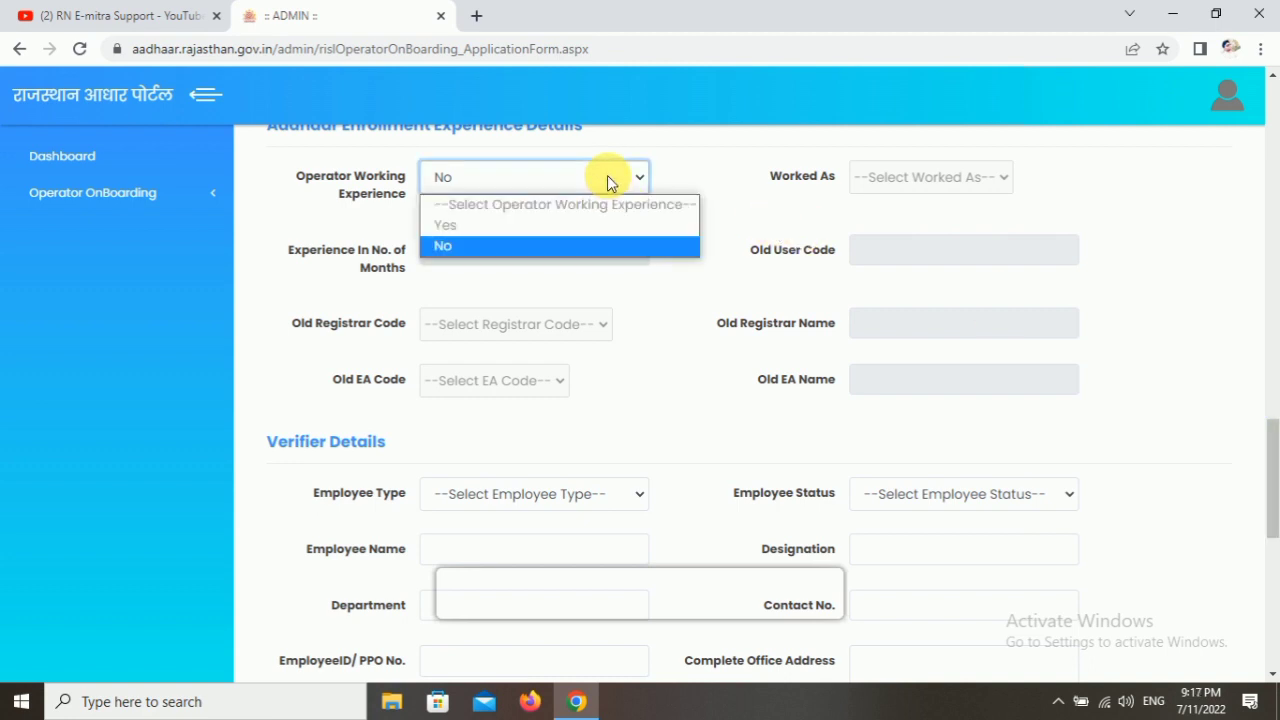
{"action": "left_click", "coordinate": [530, 221]}
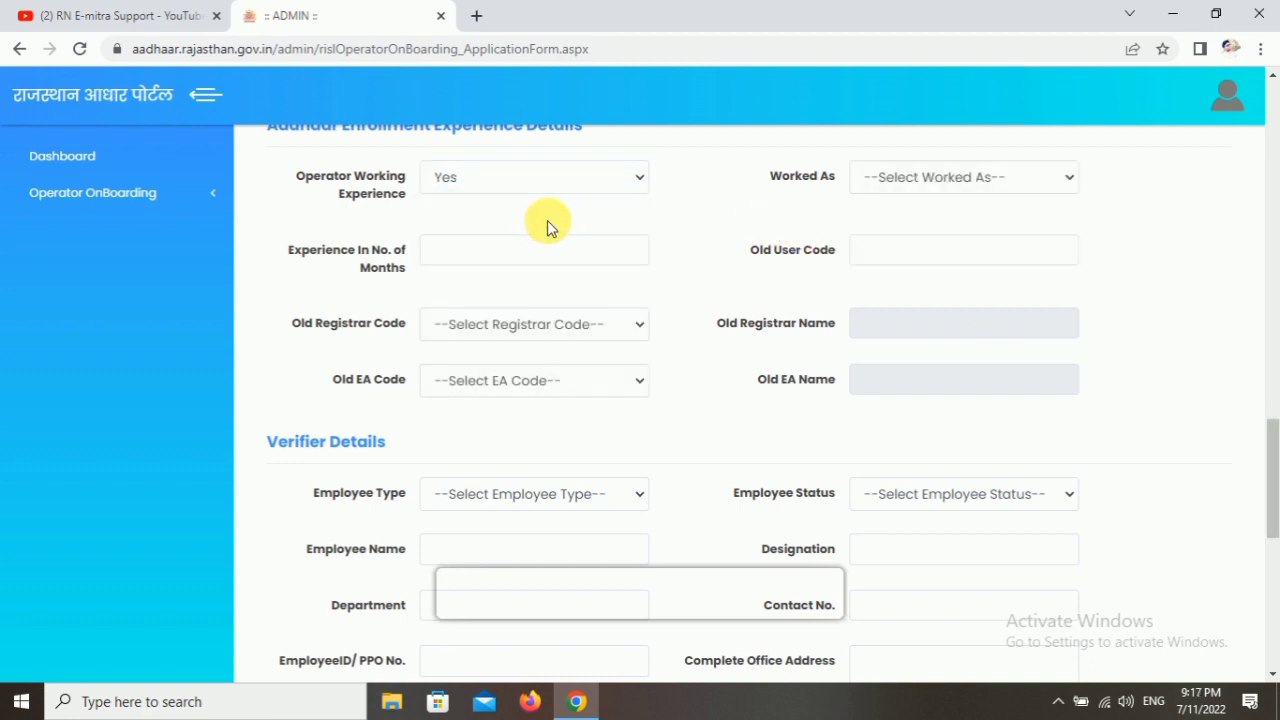
{"action": "left_click", "coordinate": [603, 181]}
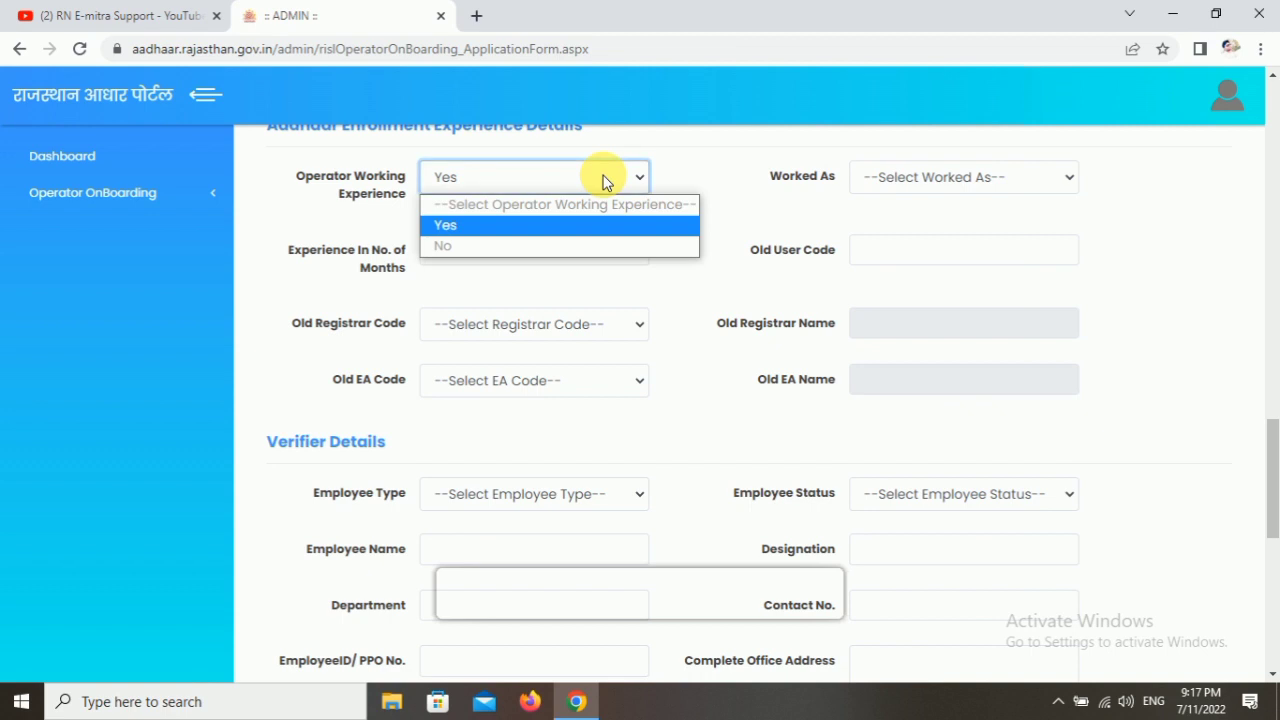
{"action": "left_click", "coordinate": [532, 244]}
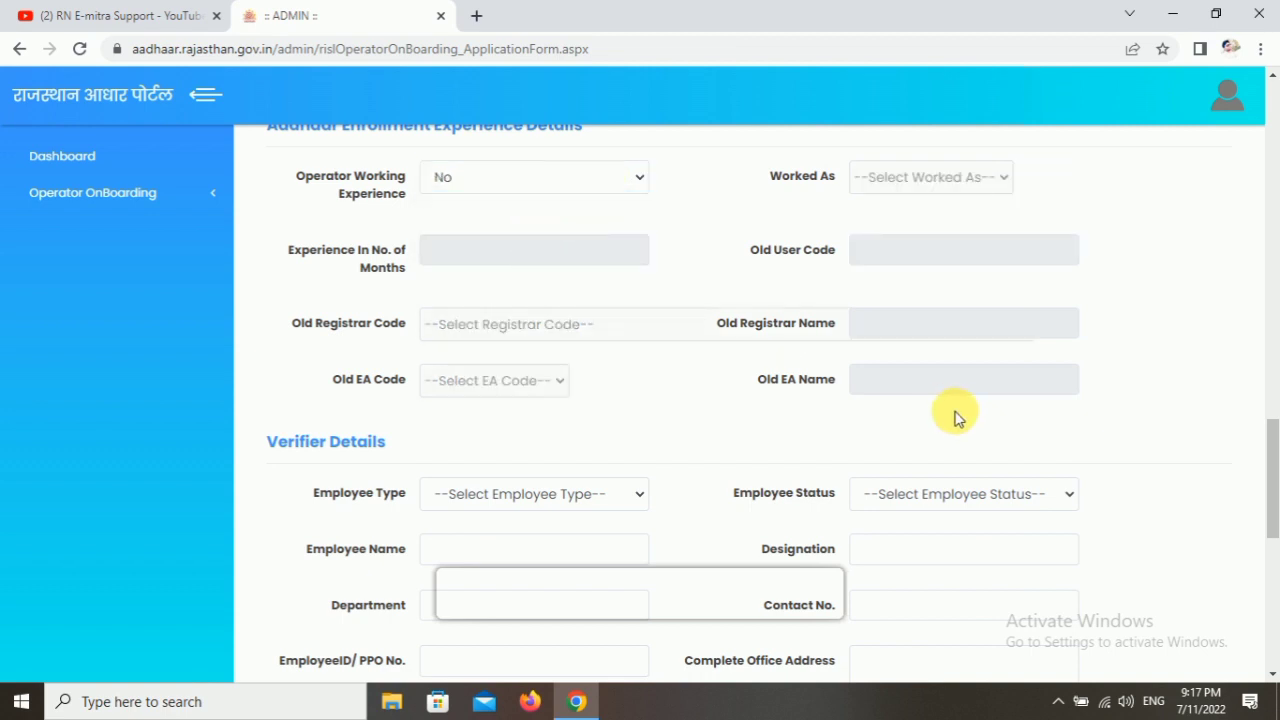
{"action": "left_click", "coordinate": [636, 506]}
{"action": "left_click", "coordinate": [635, 505]}
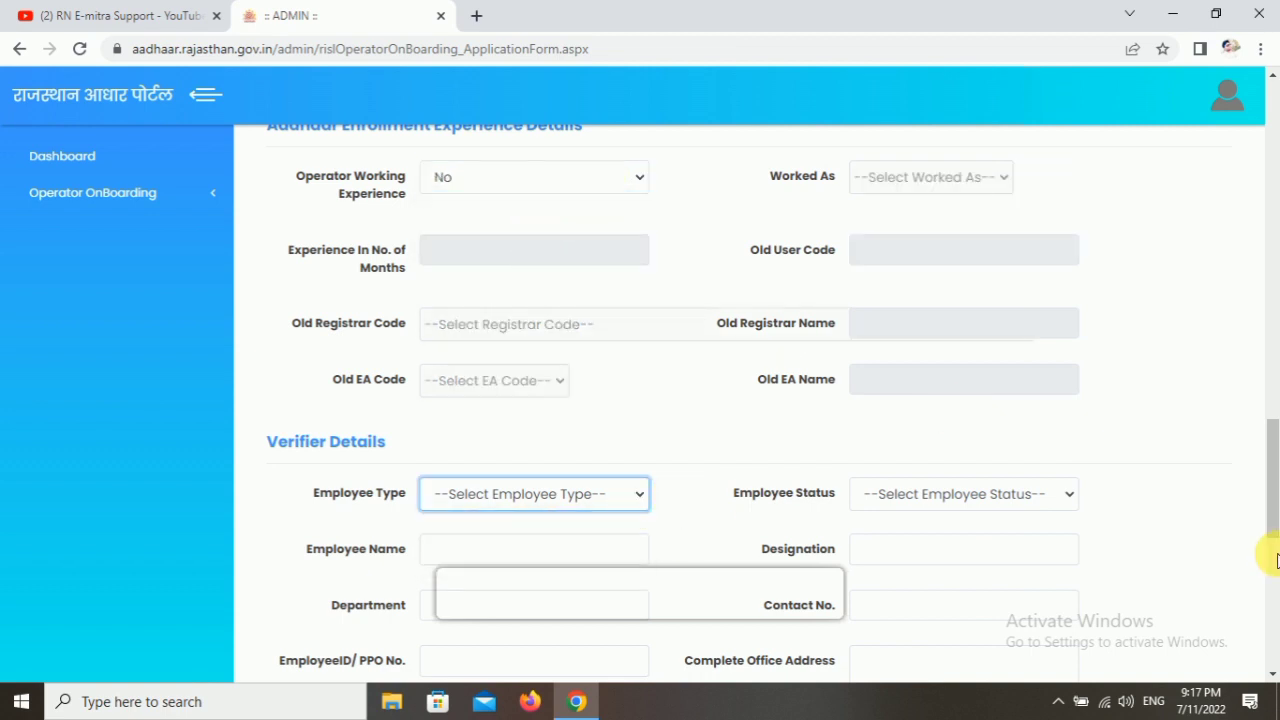
- Scroll down to Upload Documents and highlight the 500KB size limit in the red note
{"action": "left_click_drag", "start_coordinate": [1272, 475], "coordinate": [1270, 510]}
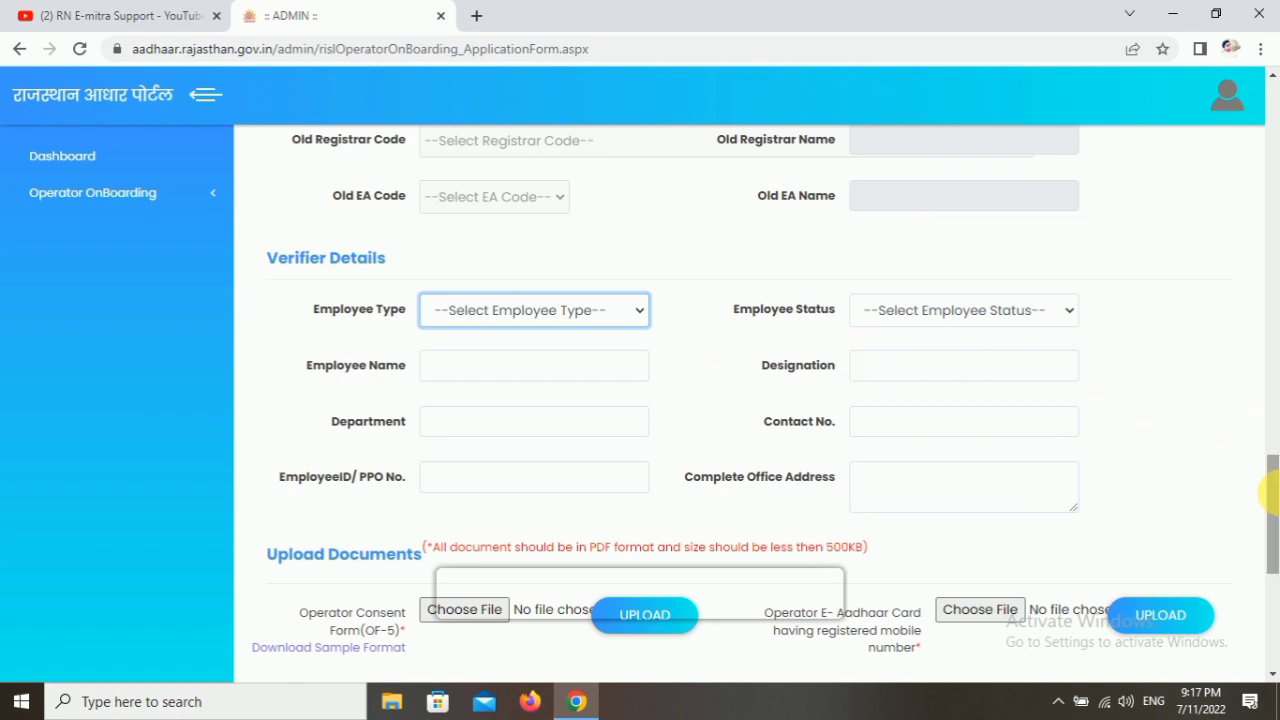
{"action": "left_click_drag", "start_coordinate": [1268, 490], "coordinate": [1268, 505]}
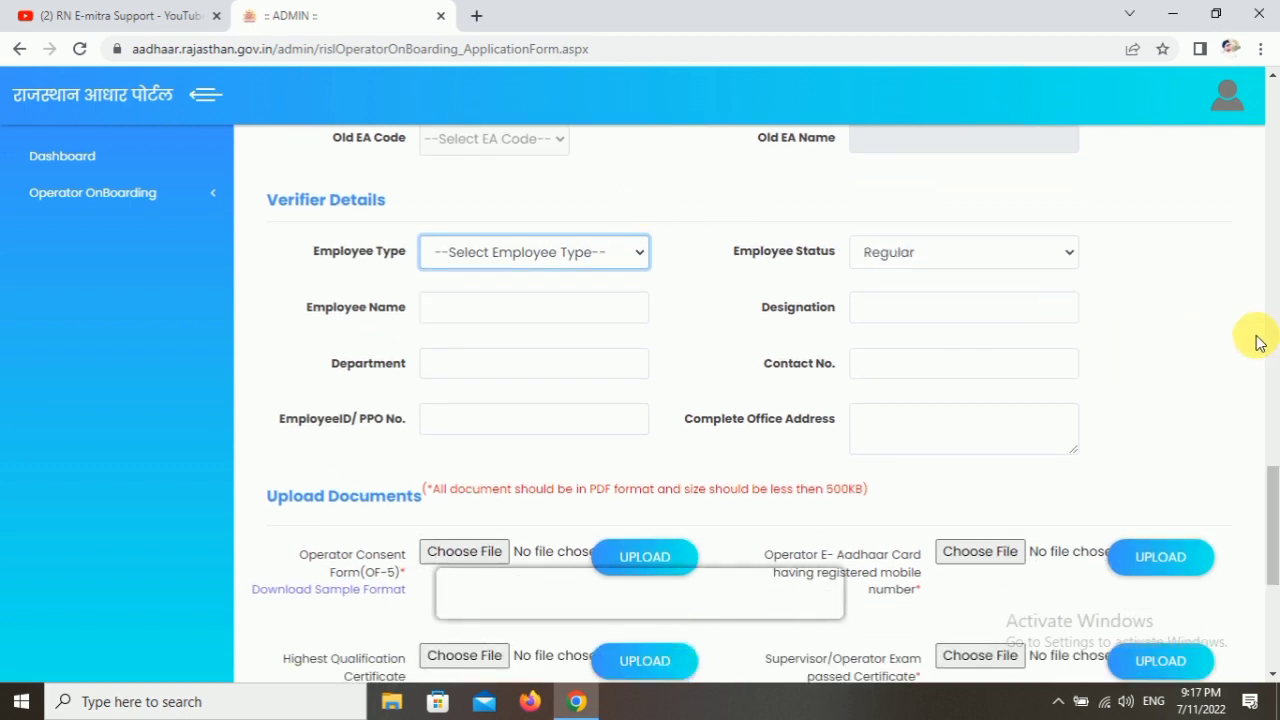
{"action": "left_click_drag", "start_coordinate": [1268, 515], "coordinate": [1274, 571]}
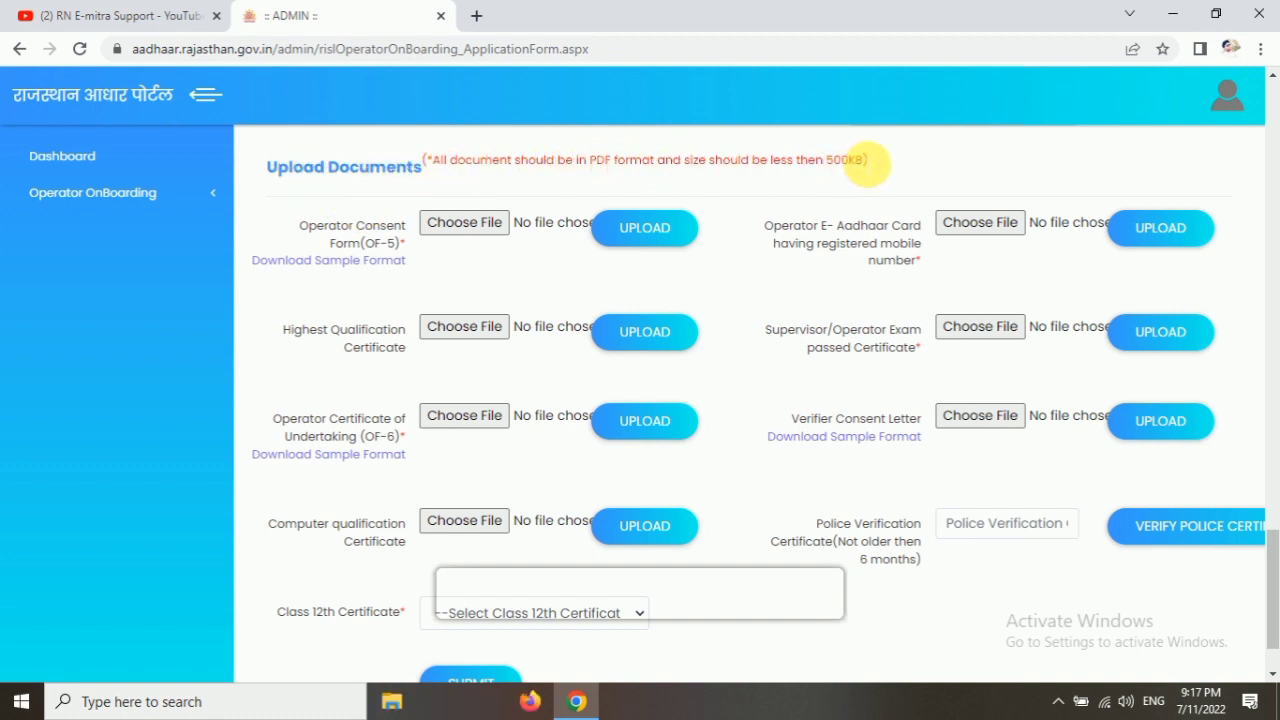
{"action": "left_click_drag", "start_coordinate": [868, 162], "coordinate": [769, 171]}
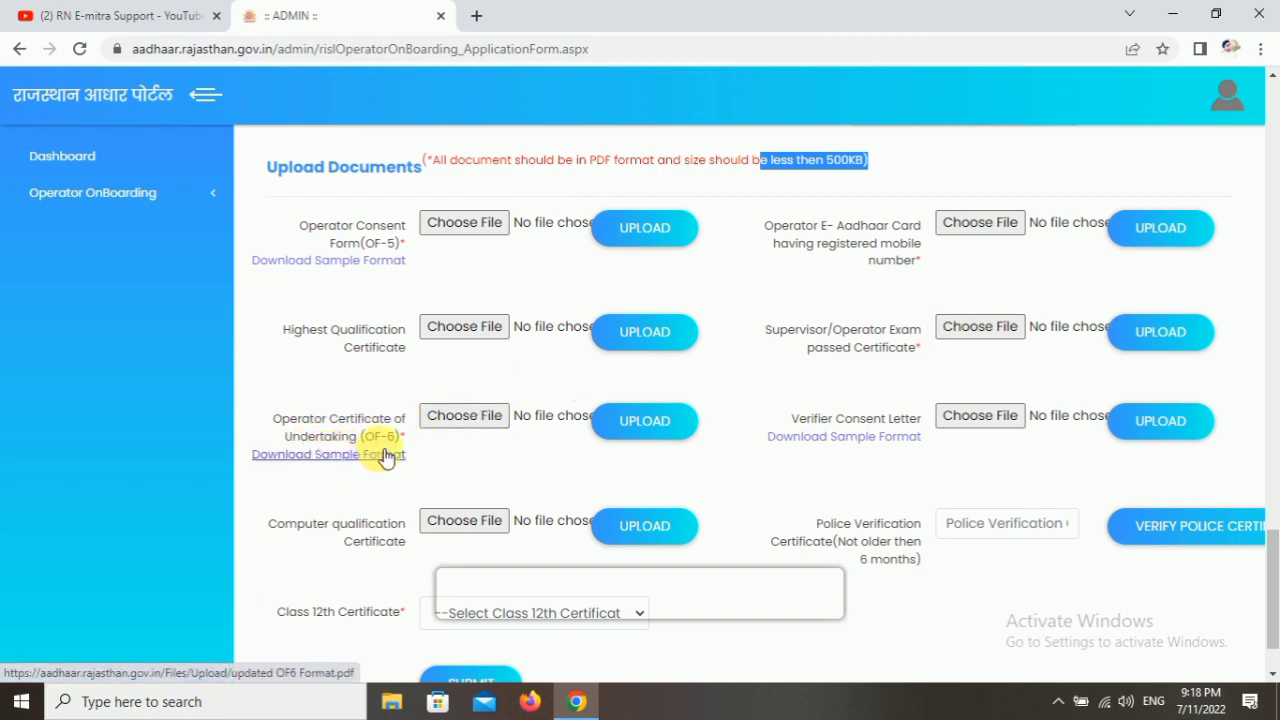
- Open the OF-6 sample format PDF (updated OF6 Format.pdf) and scroll through it
{"action": "left_click", "coordinate": [335, 456]}
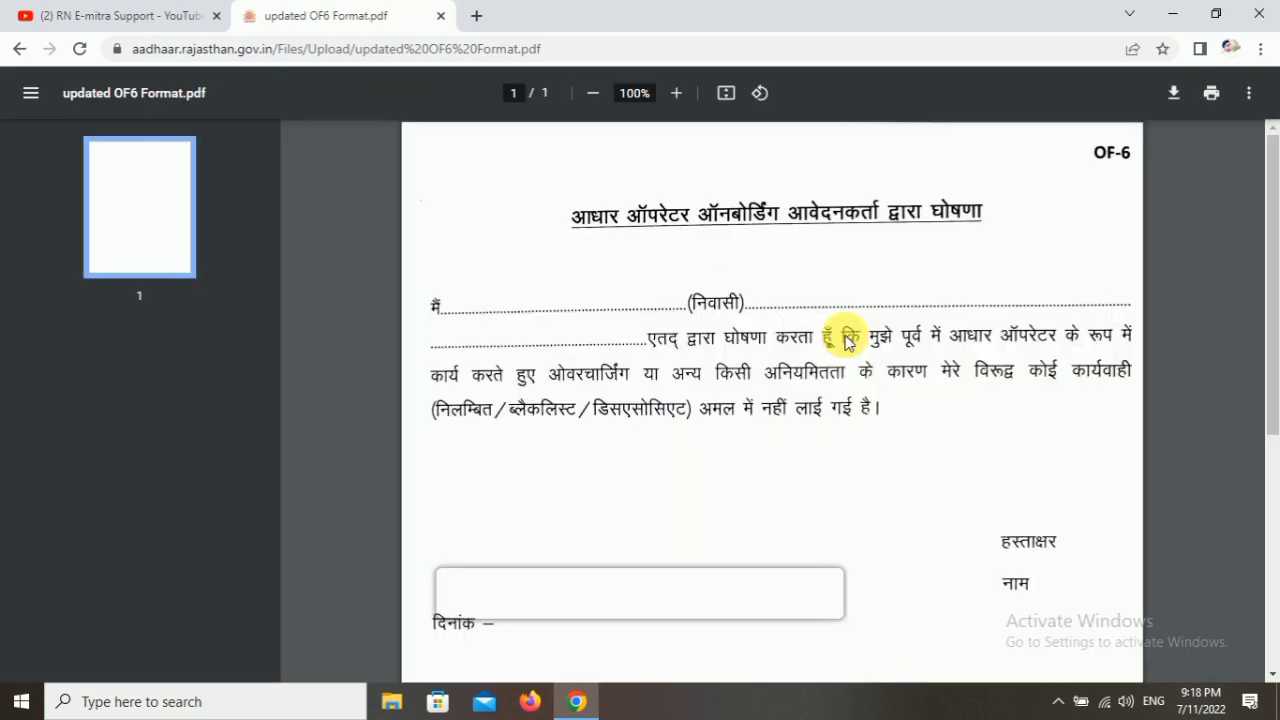
{"action": "left_click_drag", "start_coordinate": [1268, 219], "coordinate": [1268, 180]}
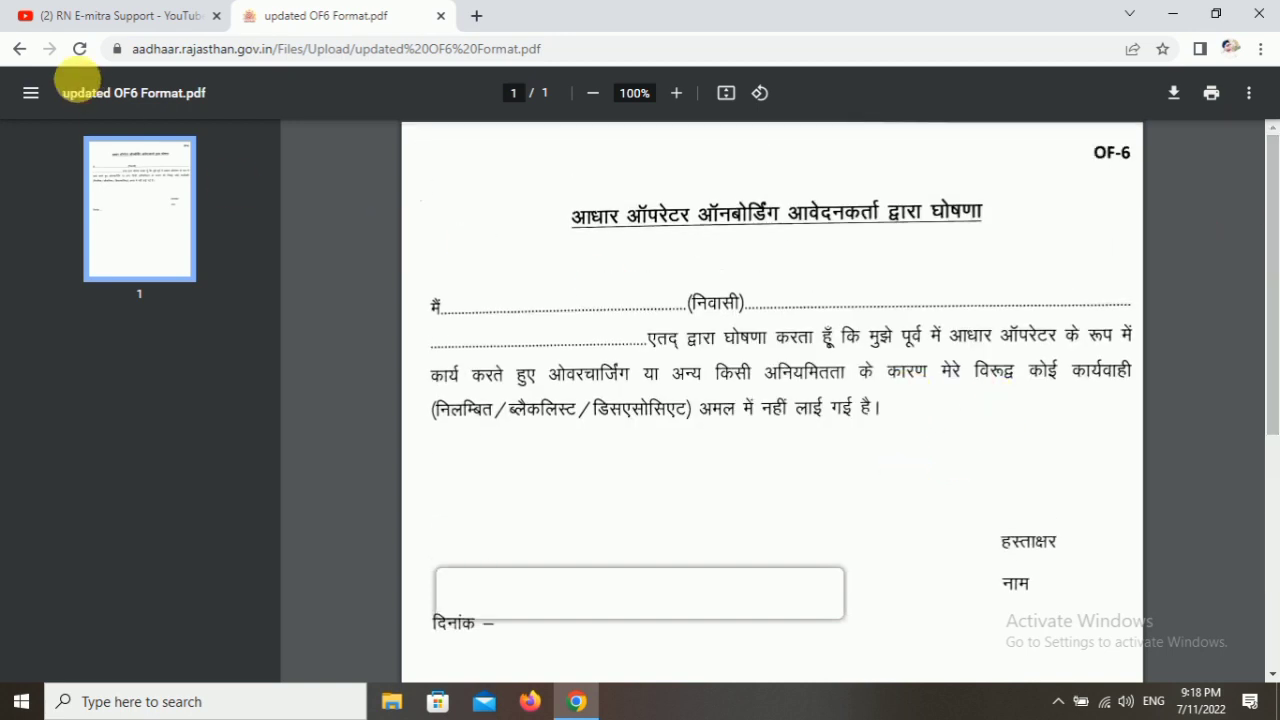
- Go back to the onboarding form, reload it, and confirm the form resubmission
{"action": "left_click", "coordinate": [19, 50]}
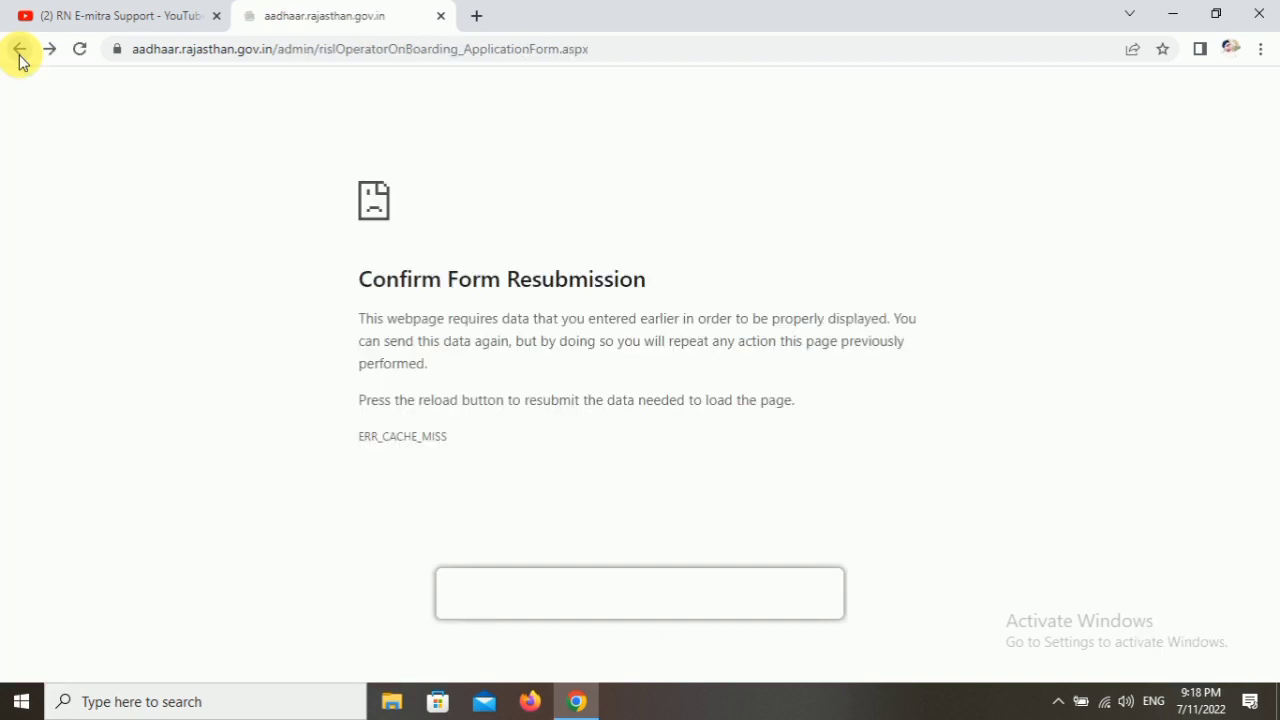
{"action": "left_click", "coordinate": [81, 50]}
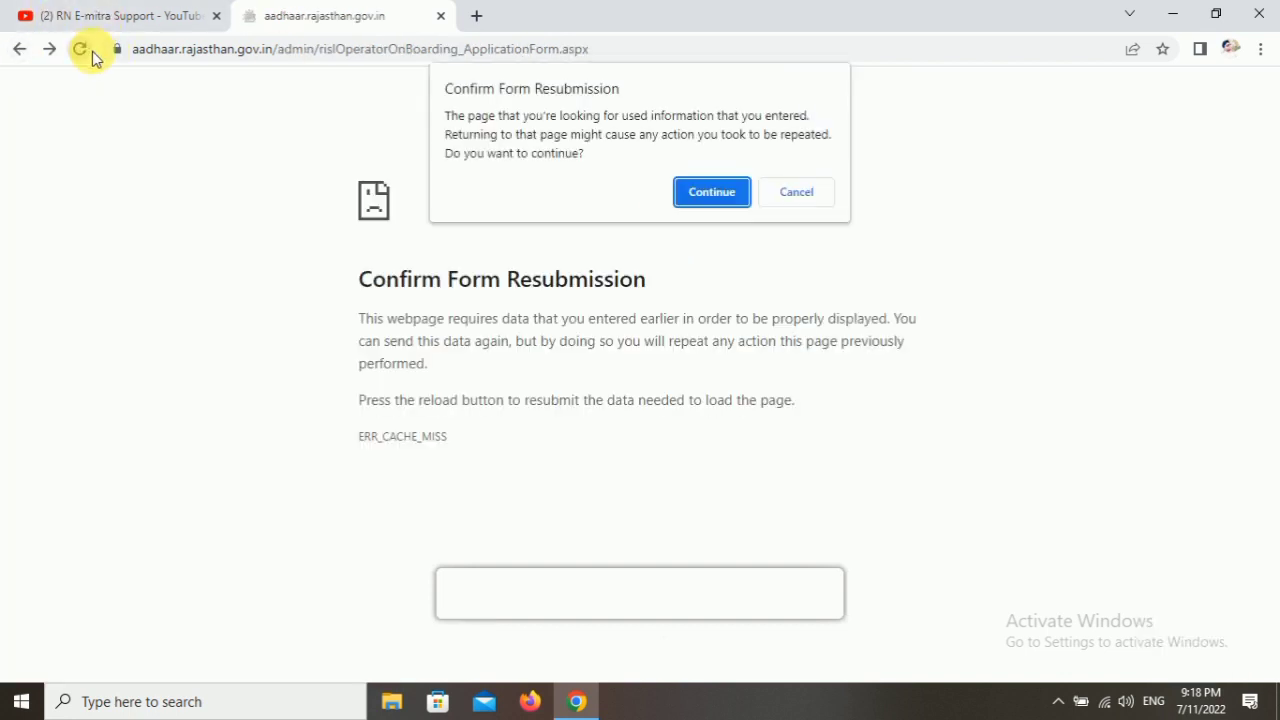
{"action": "left_click", "coordinate": [711, 192]}
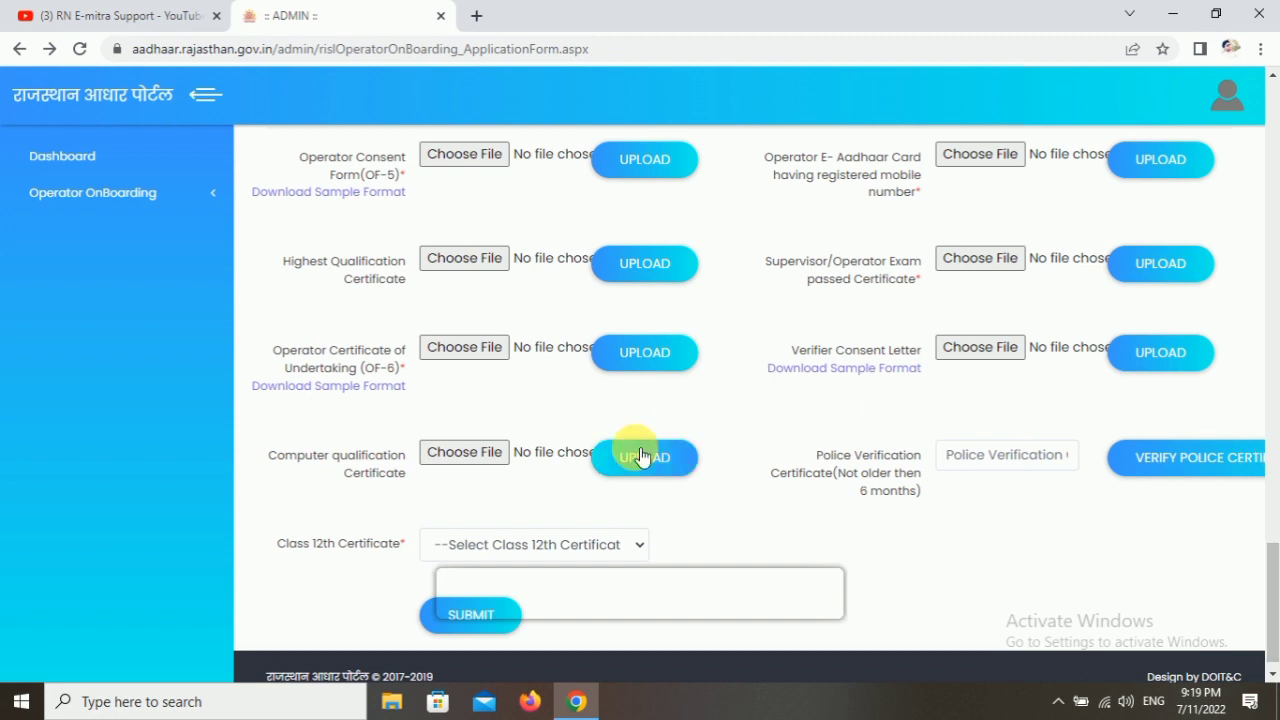
- Choose 'Upload Scan Copy' for the Class 12th Certificate to reveal its file chooser
{"action": "left_click", "coordinate": [497, 548]}
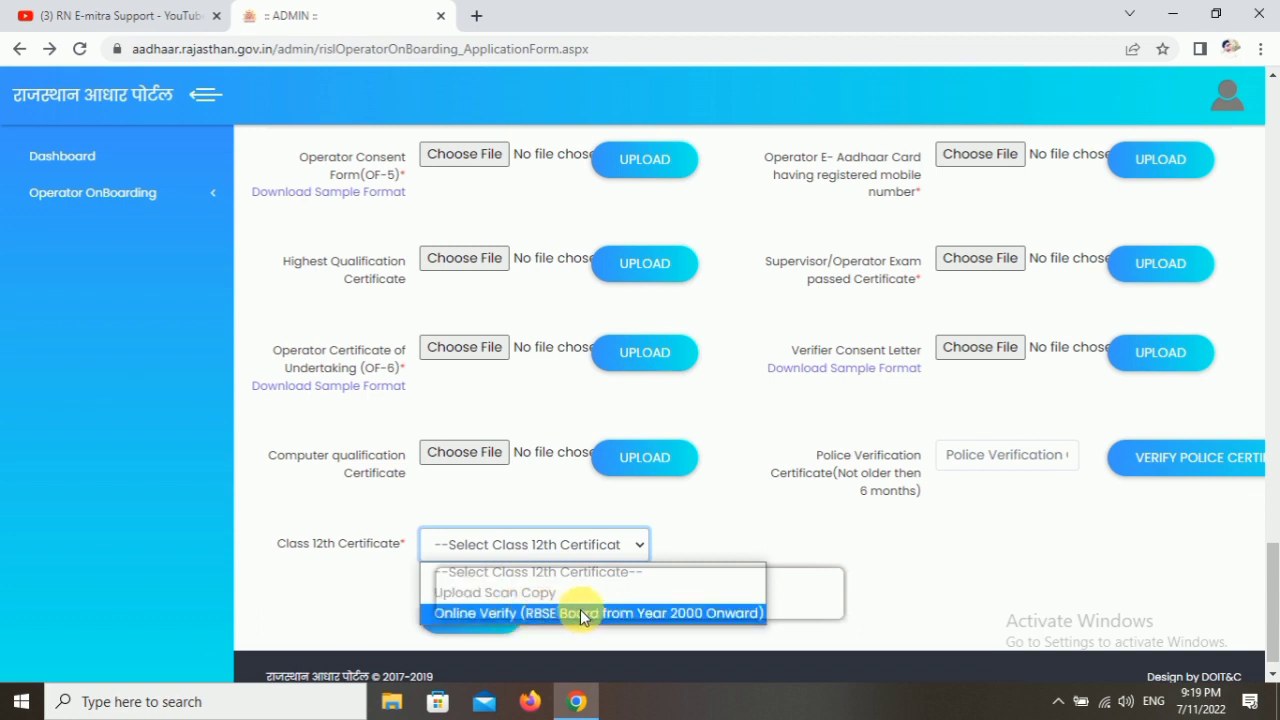
{"action": "left_click", "coordinate": [502, 597]}
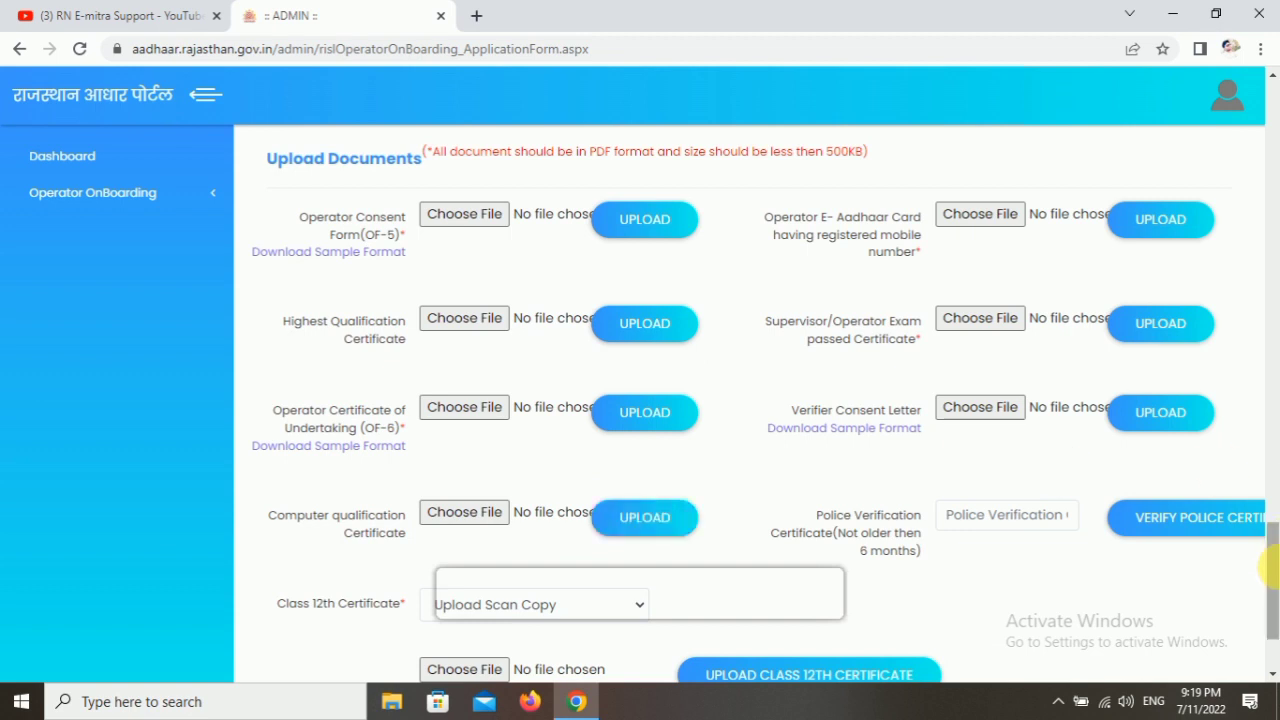
{"action": "scroll", "coordinate": [1268, 575], "scroll_direction": "down", "scroll_amount": 1}
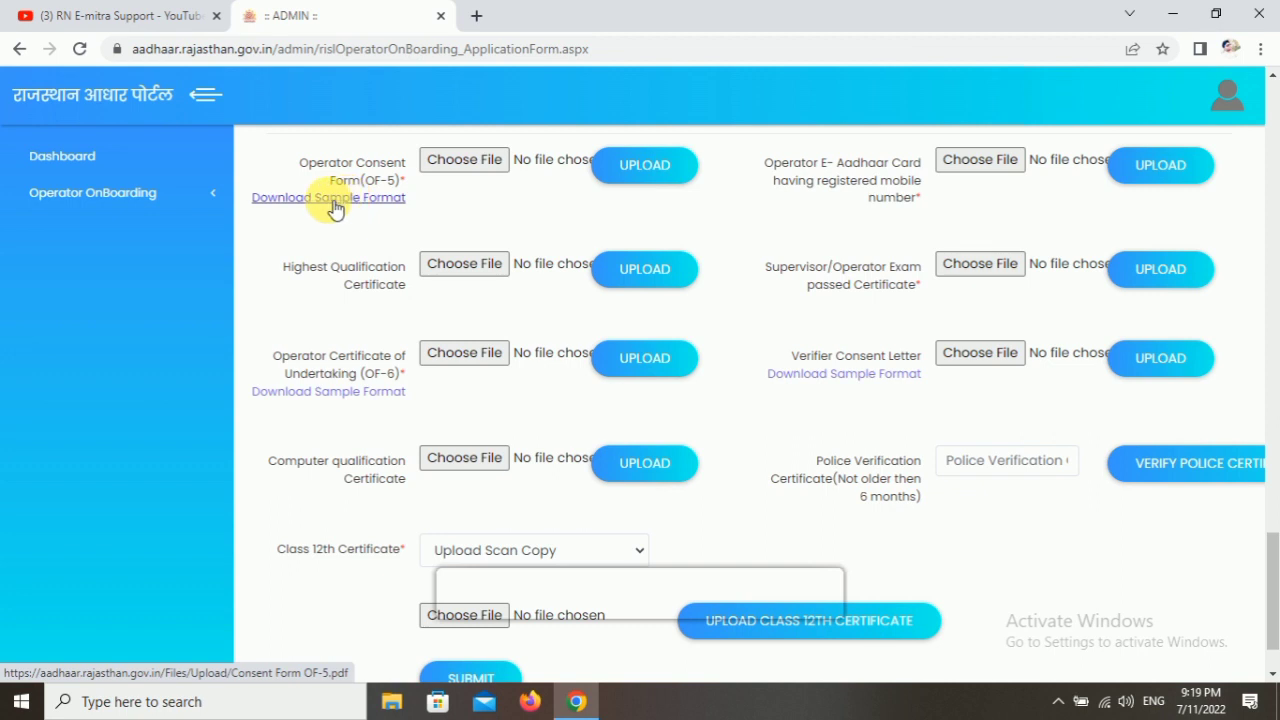
- Review both pages of the sample OF-5 consent form, then return to the upload section
{"action": "left_click", "coordinate": [335, 207]}
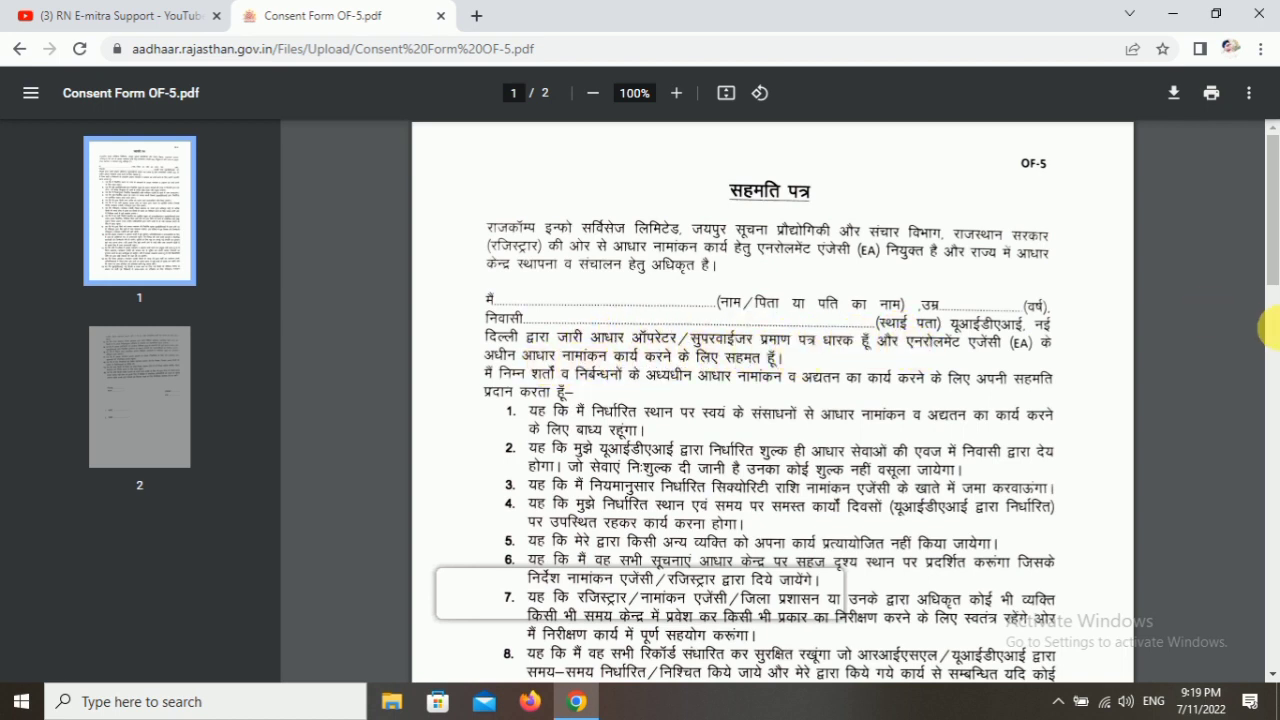
{"action": "left_click_drag", "start_coordinate": [1270, 230], "coordinate": [1260, 560]}
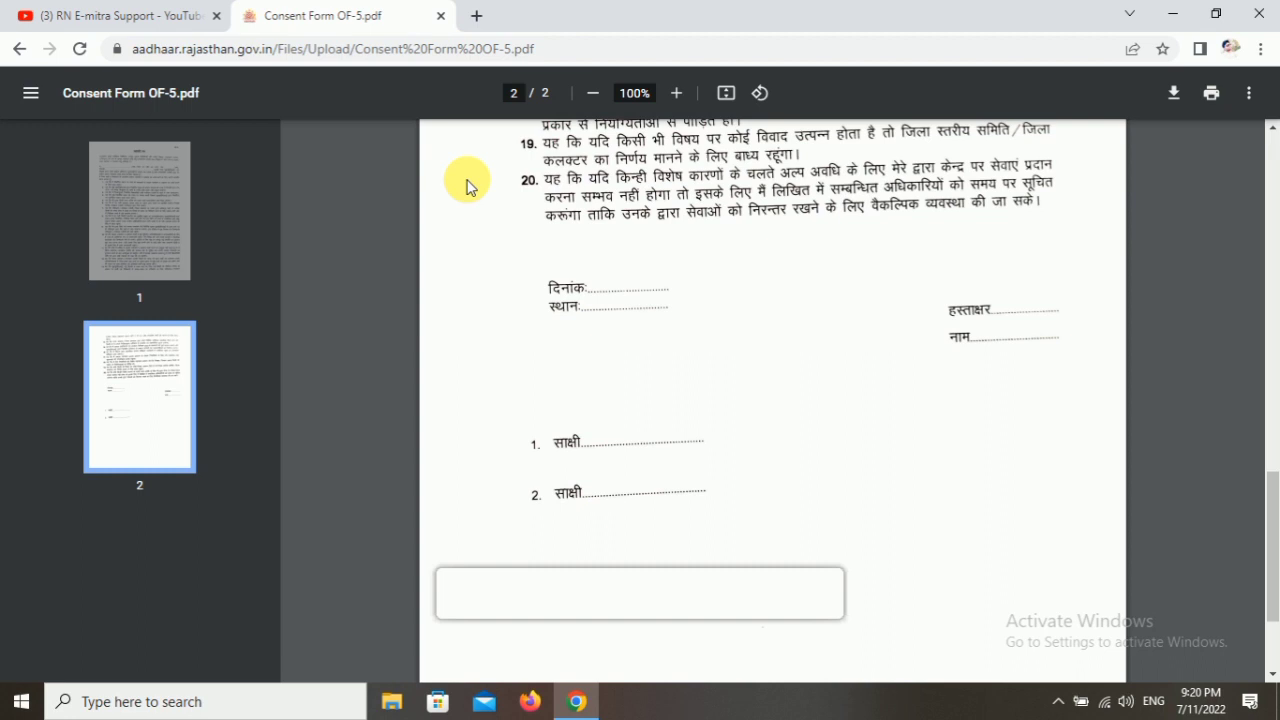
{"action": "key", "text": "alt+Left"}
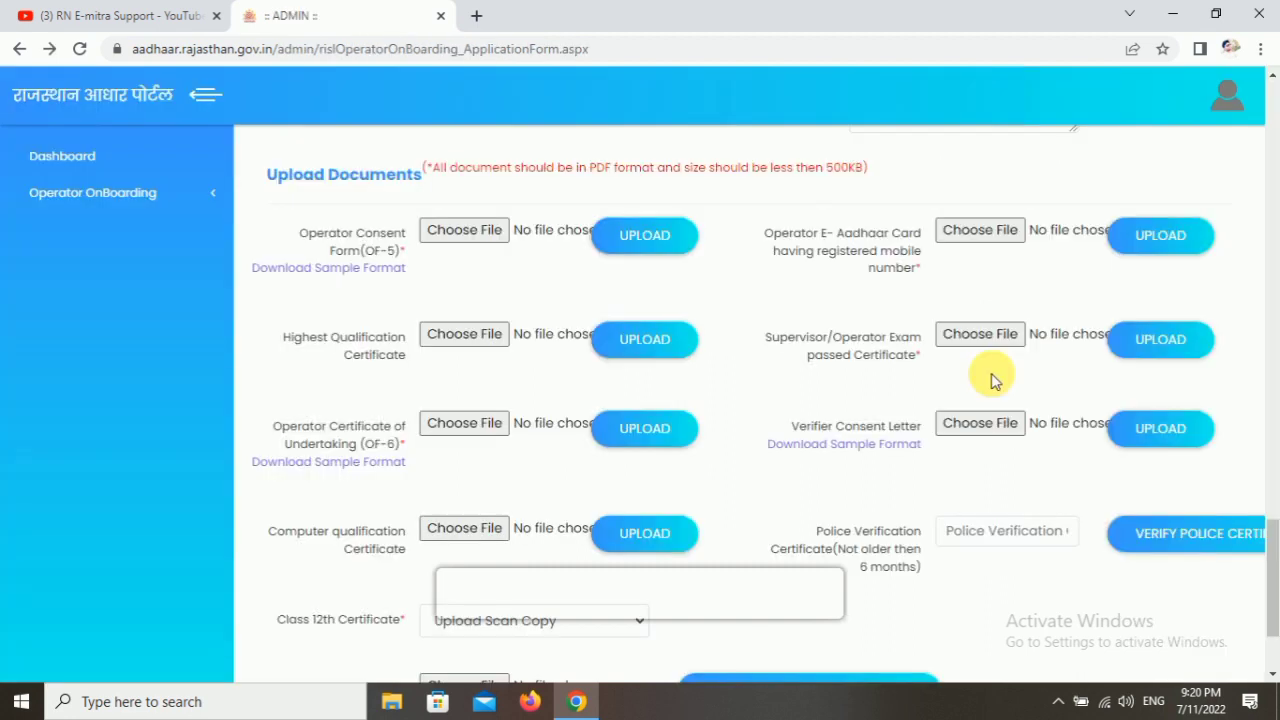
- Review the one-page sample OF-6 declaration PDF, then return to the onboarding upload fields
{"action": "left_click", "coordinate": [345, 464]}
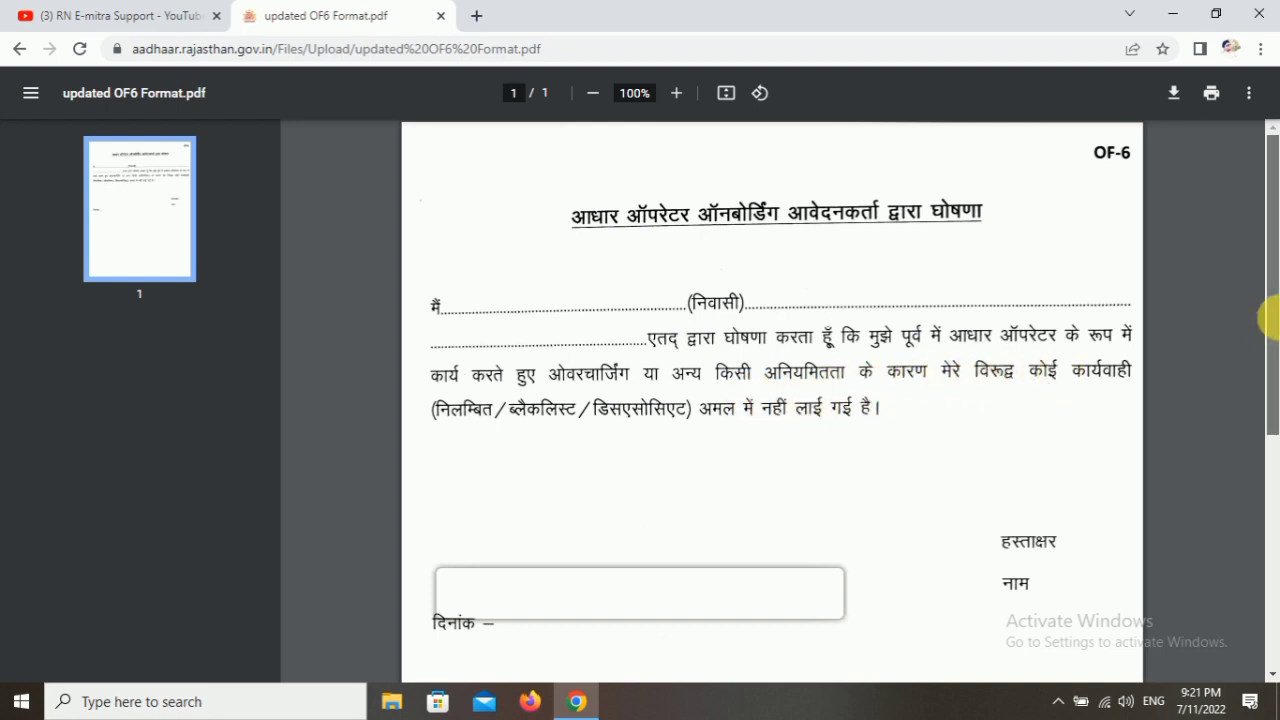
{"action": "left_click_drag", "start_coordinate": [1270, 300], "coordinate": [1257, 451]}
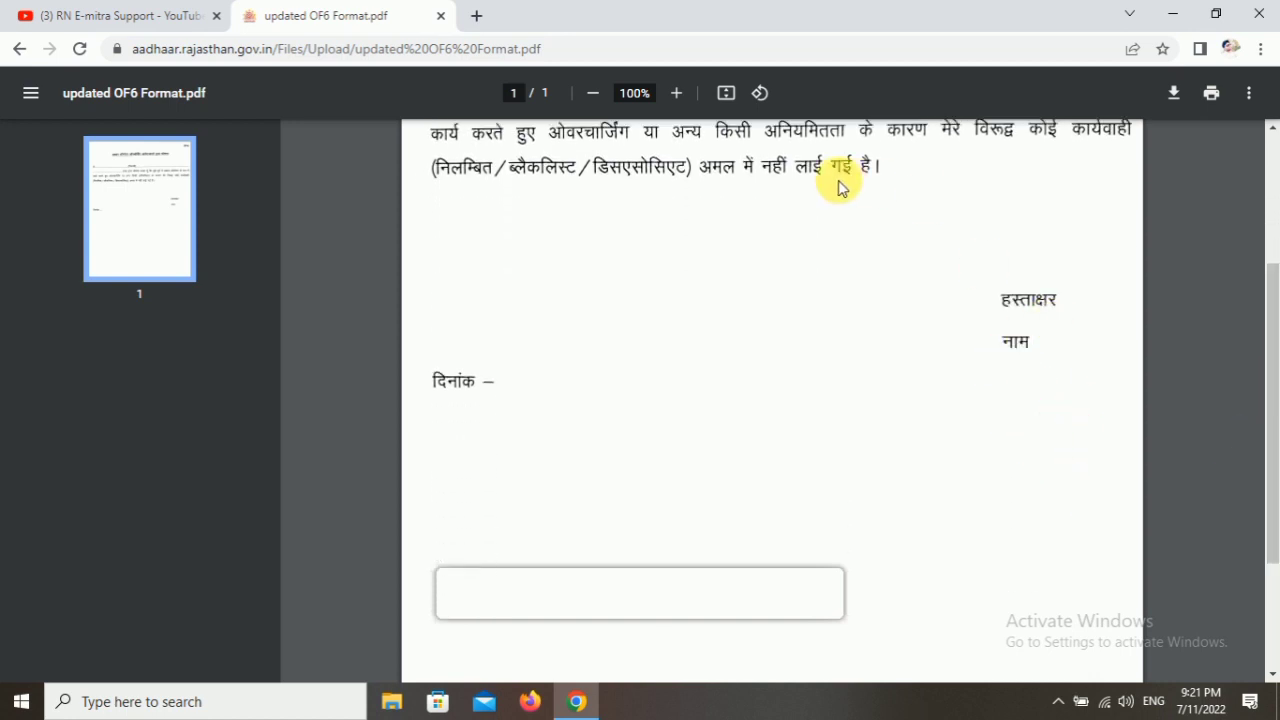
{"action": "key", "text": "alt+Left"}
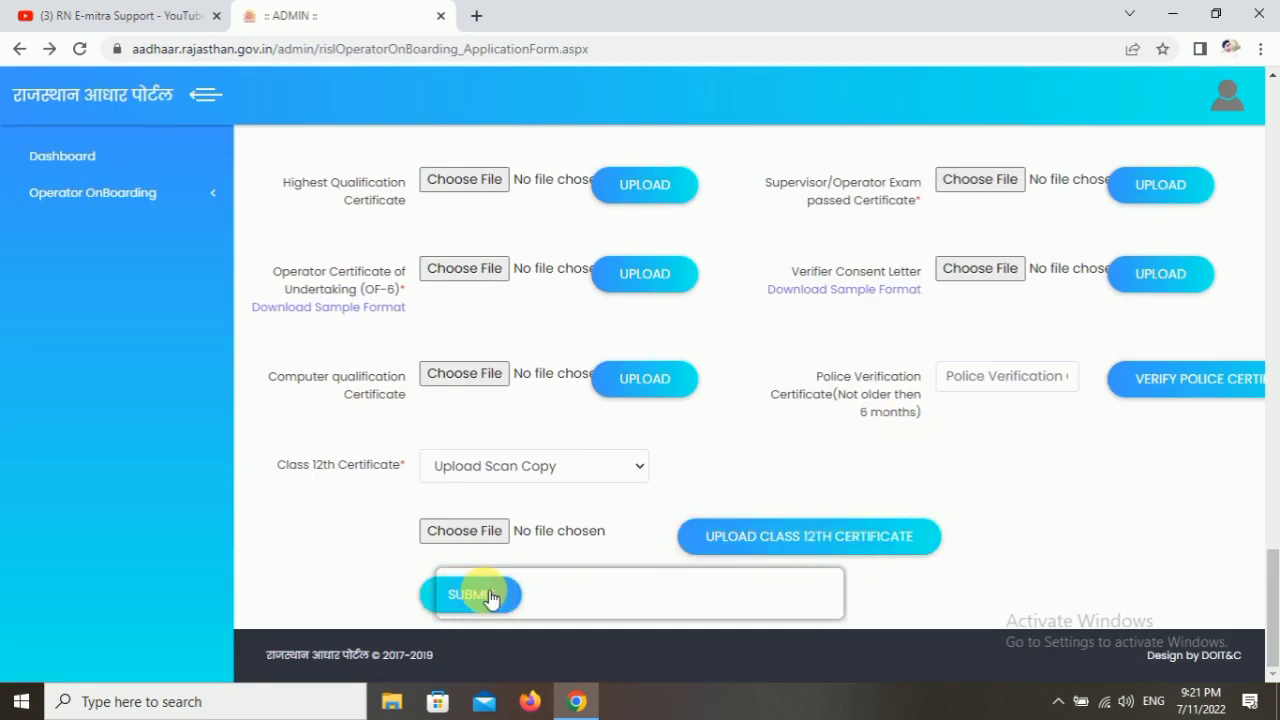
- Open View Application Status under Operator OnBoarding twice, confirming it reports Record Not Found
{"action": "left_click", "coordinate": [168, 193]}
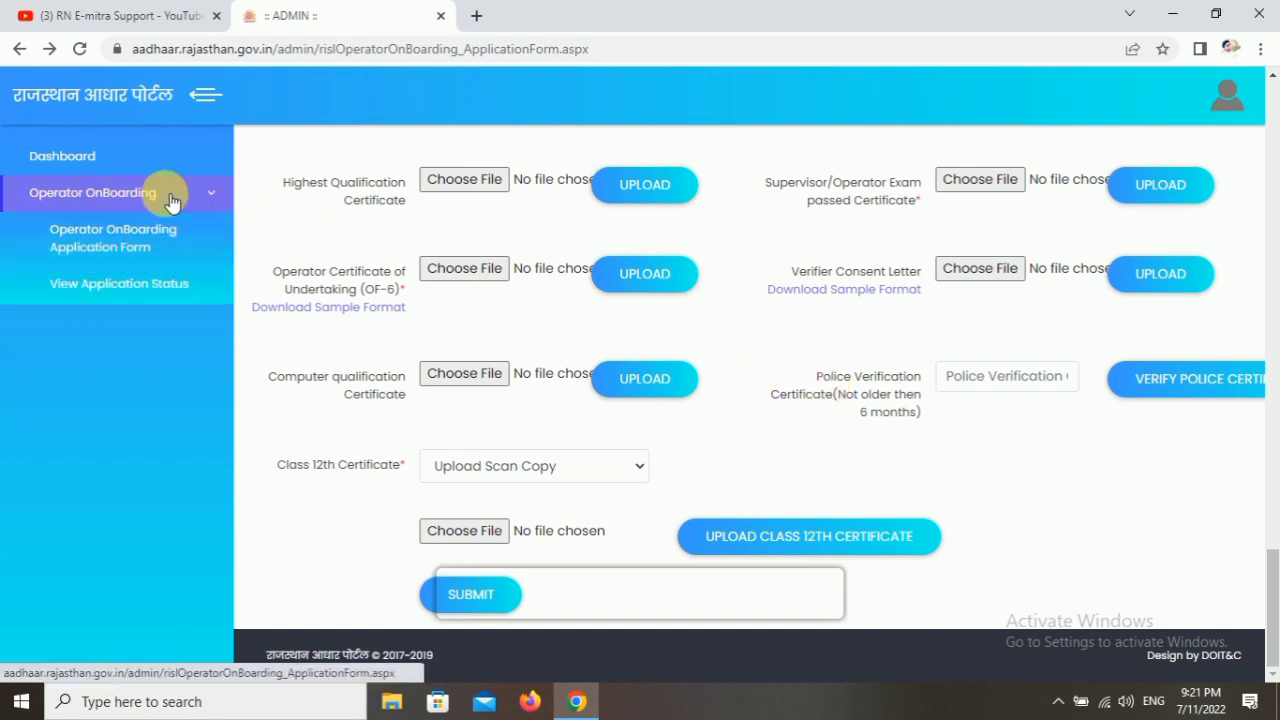
{"action": "left_click", "coordinate": [130, 283]}
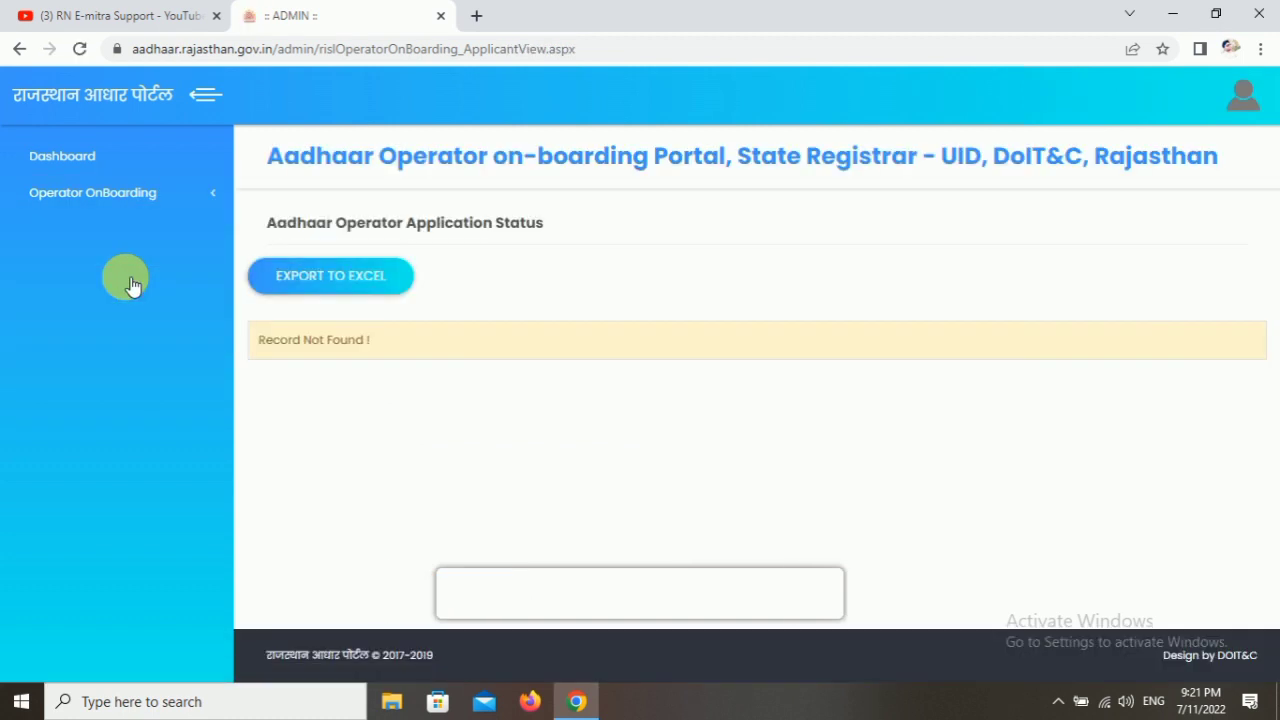
{"action": "left_click", "coordinate": [172, 191]}
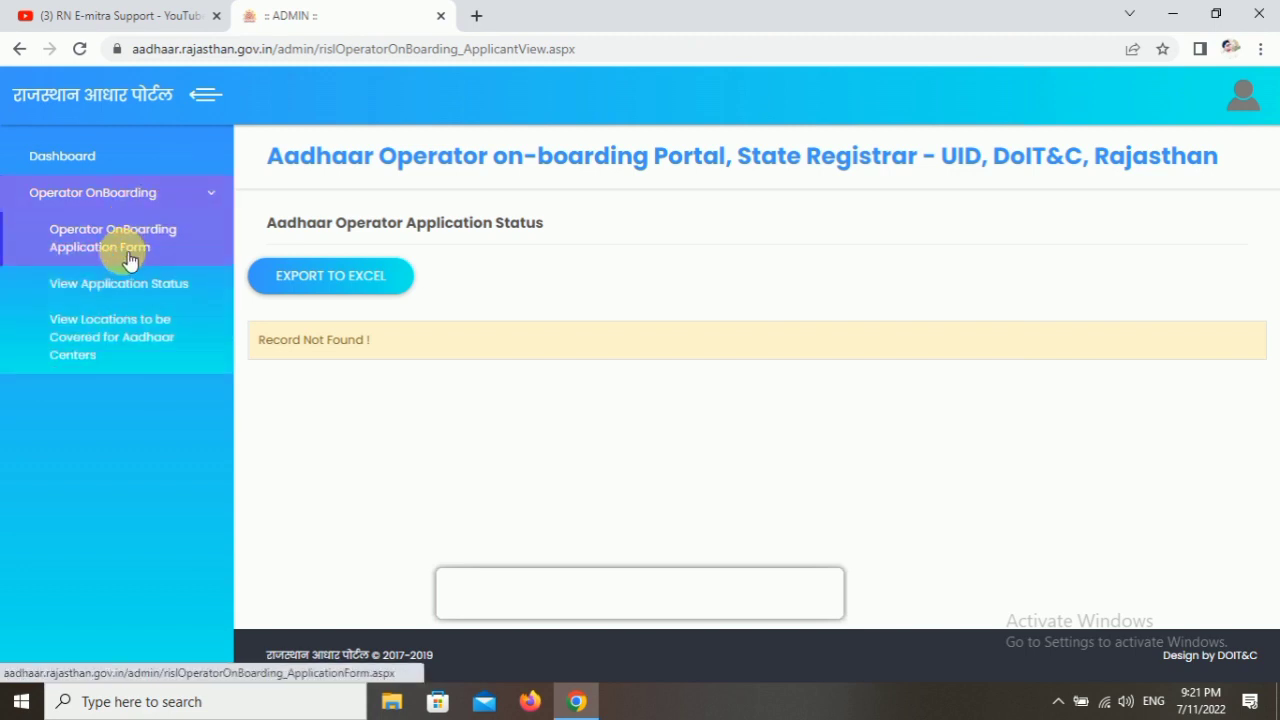
{"action": "left_click", "coordinate": [127, 289]}
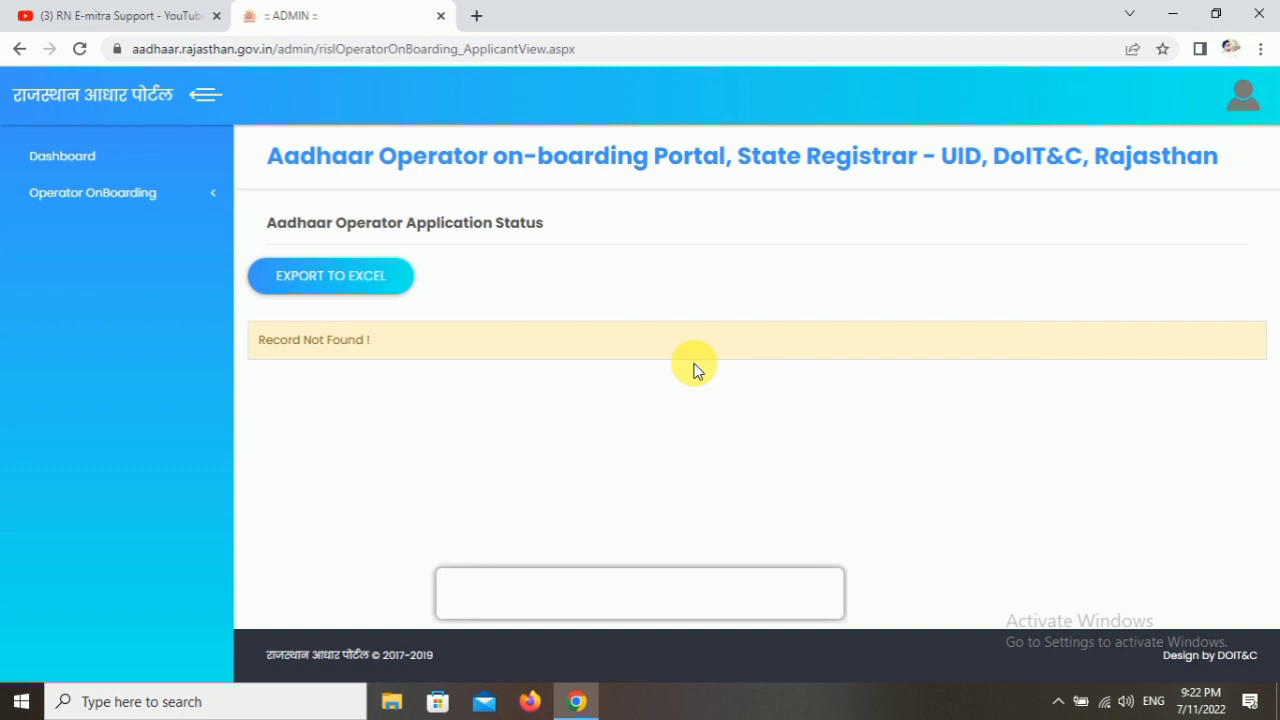
- Open the Dashboard showing 925.0 hourly requests and UIDAI authentication status charts
{"action": "left_click", "coordinate": [113, 163]}
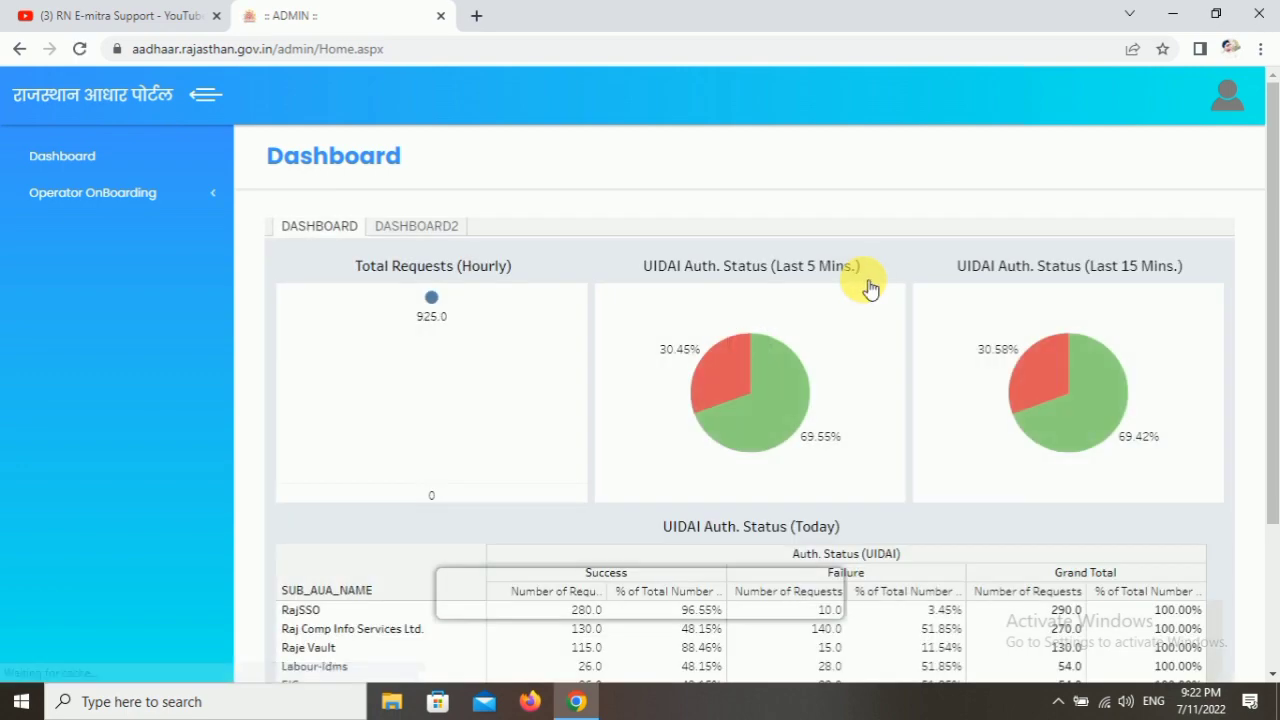
{"action": "left_click_drag", "start_coordinate": [1268, 305], "coordinate": [1268, 255]}
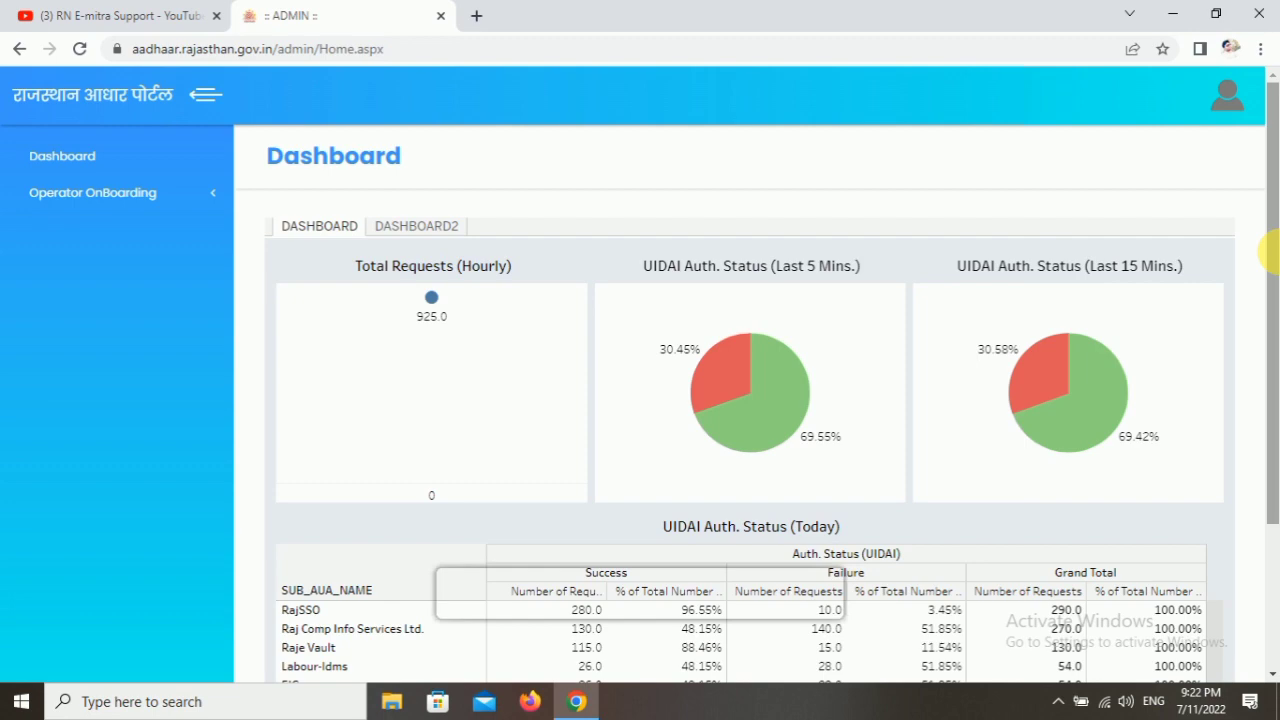